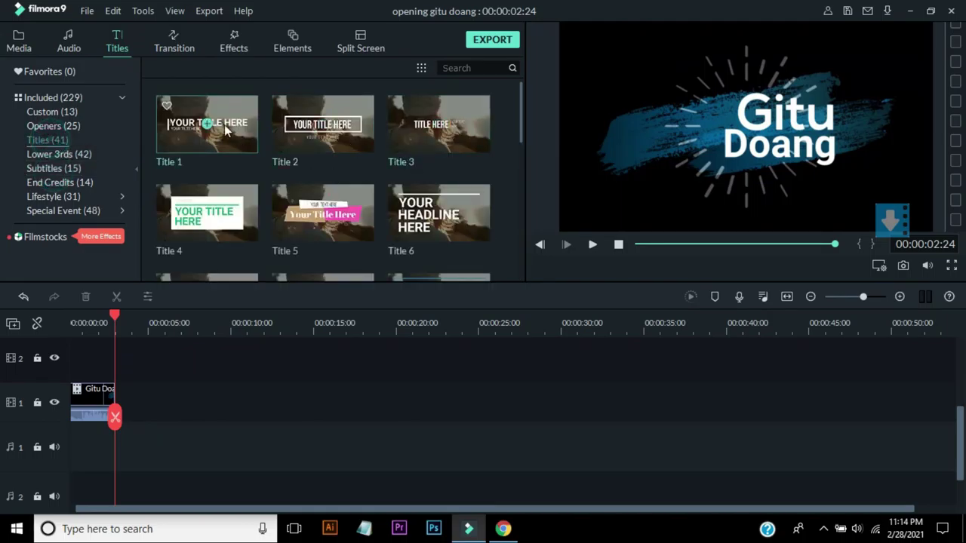
Place the Title 1 preset on video track 2 right after the opening clip and open it for advanced text editing
left_click_drag(204, 126, 155, 366)
left_click(134, 330)
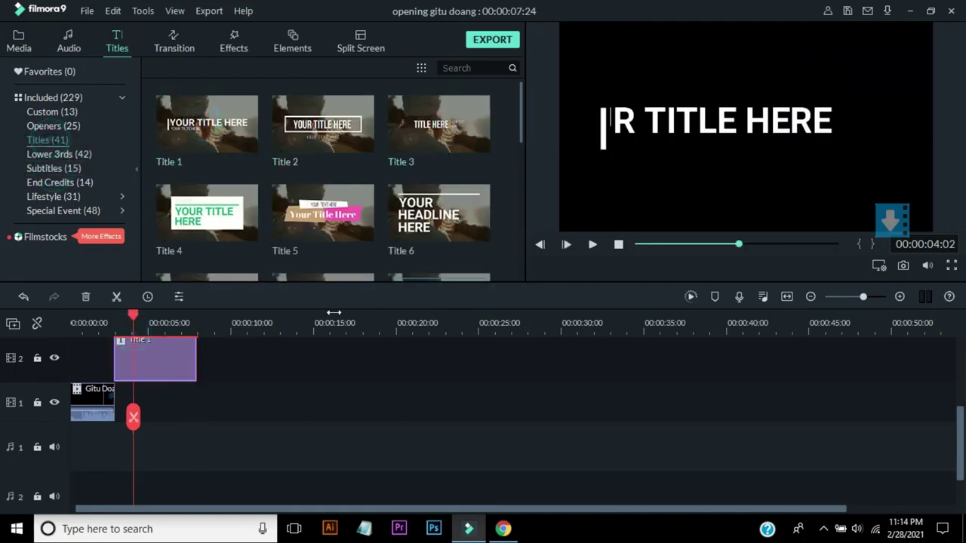
double_click(155, 358)
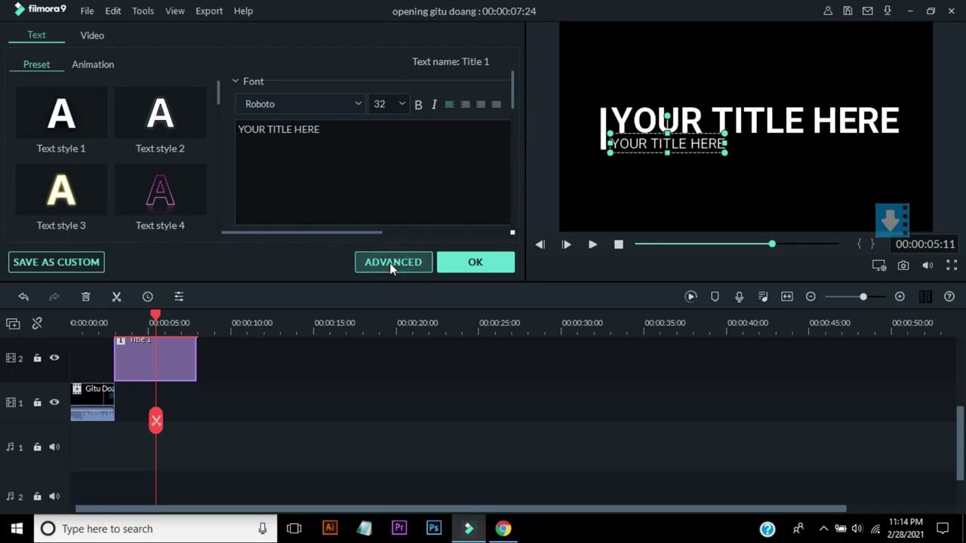
left_click(389, 263)
Delete the Preset Video layer that forms the white vertical bar beside the title text
left_click(512, 204)
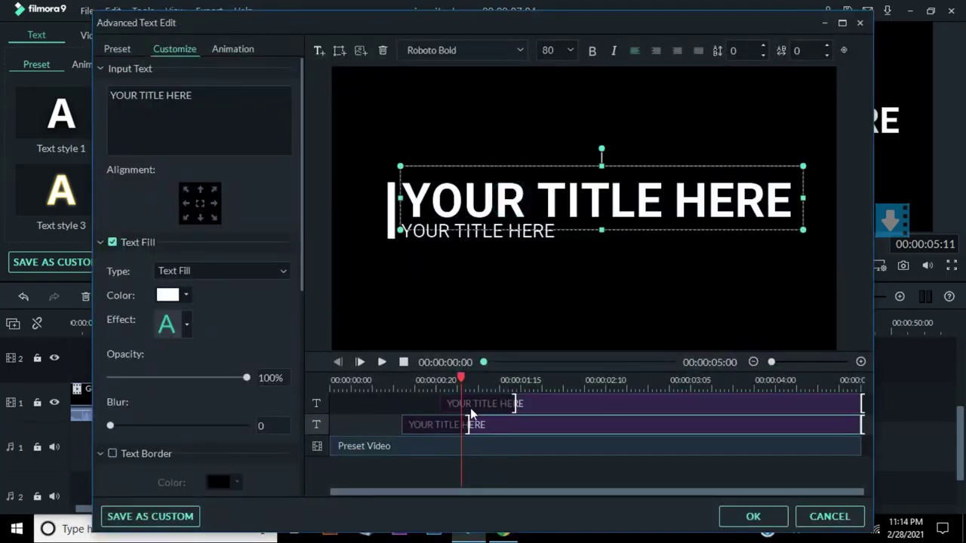
left_click(476, 447)
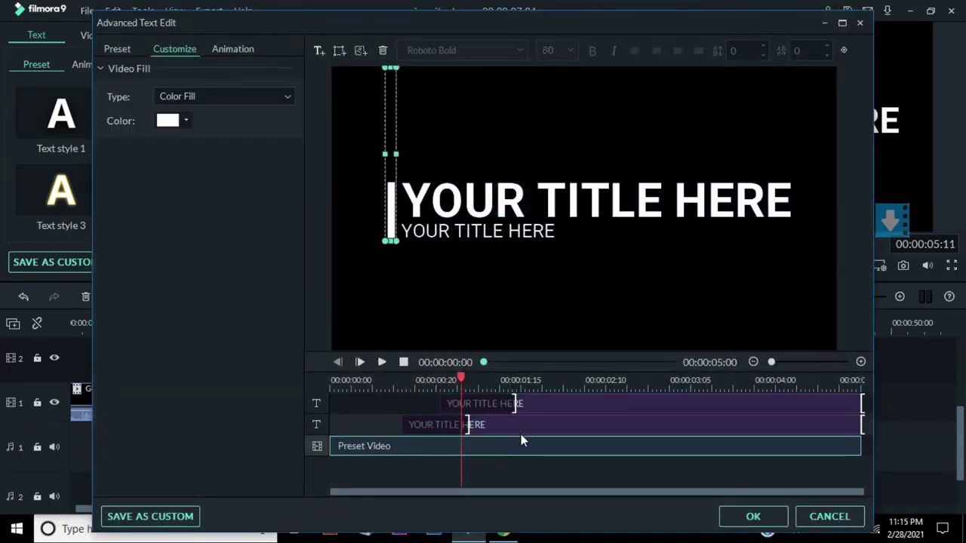
left_click(511, 458)
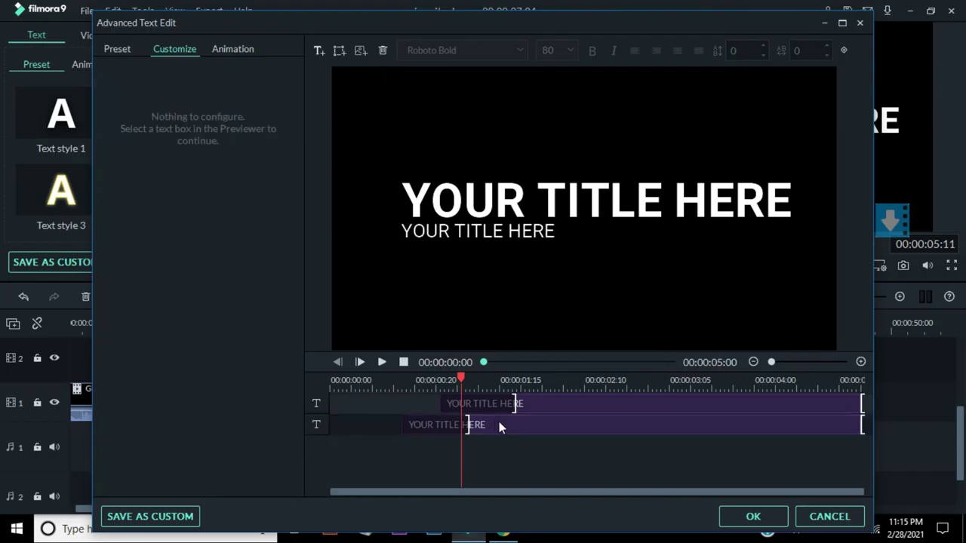
Change the font of both title lines to NexaBold
left_click(499, 427)
left_click(469, 49)
type("nexa")
key("Return")
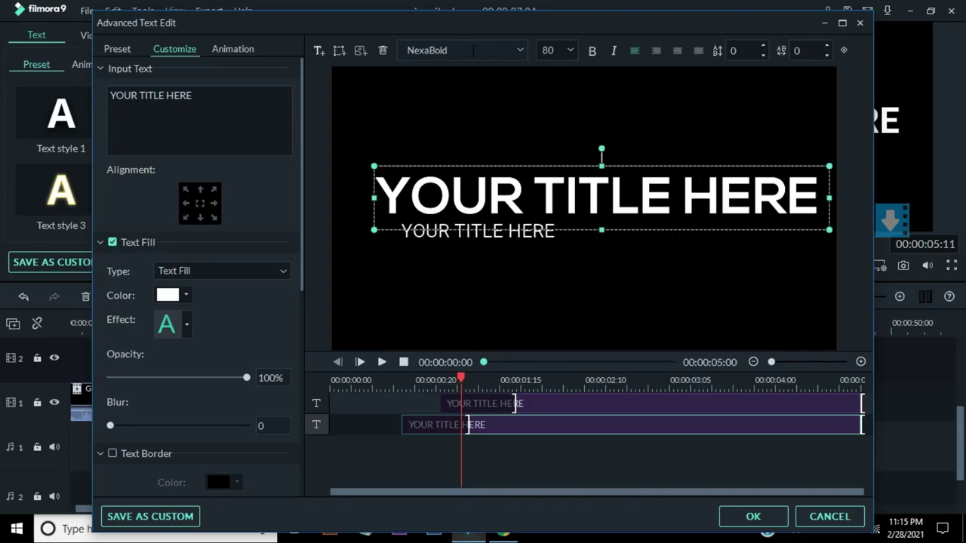
left_click(563, 405)
left_click(431, 48)
left_click(444, 49)
type("nexa")
key("Return")
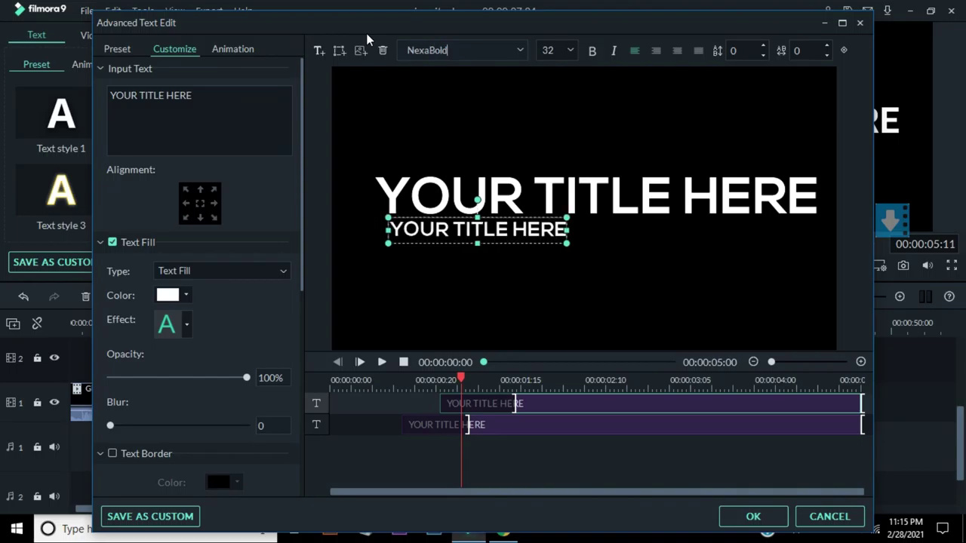
Move the smaller title line down near the frame's lower edge and set the larger line's font size to 32
left_click_drag(490, 237, 489, 317)
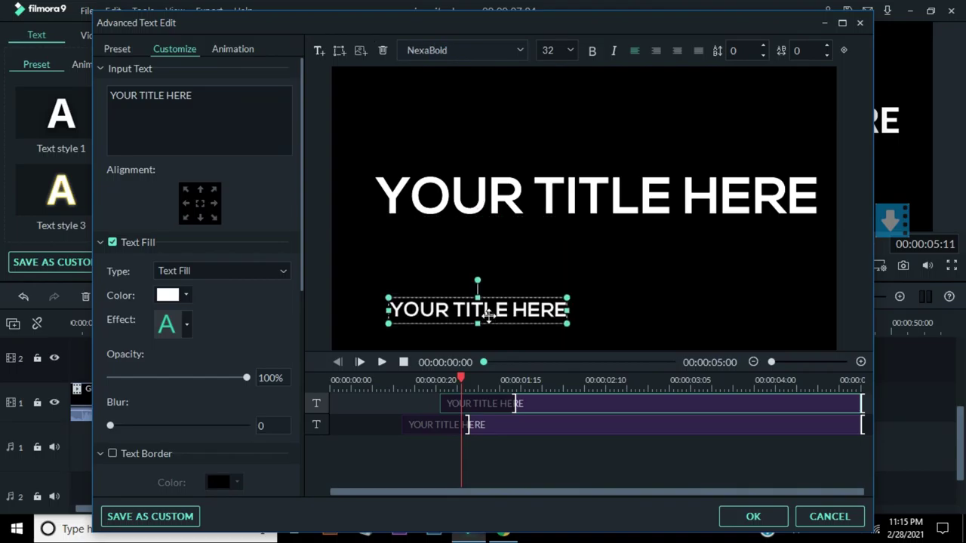
left_click(557, 191)
left_click(559, 51)
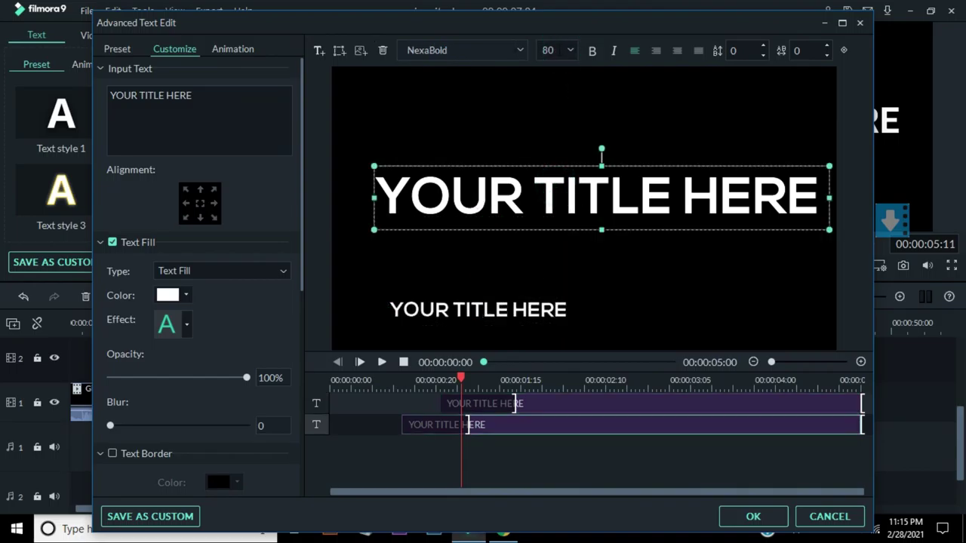
double_click(556, 49)
type("32")
left_click(557, 112)
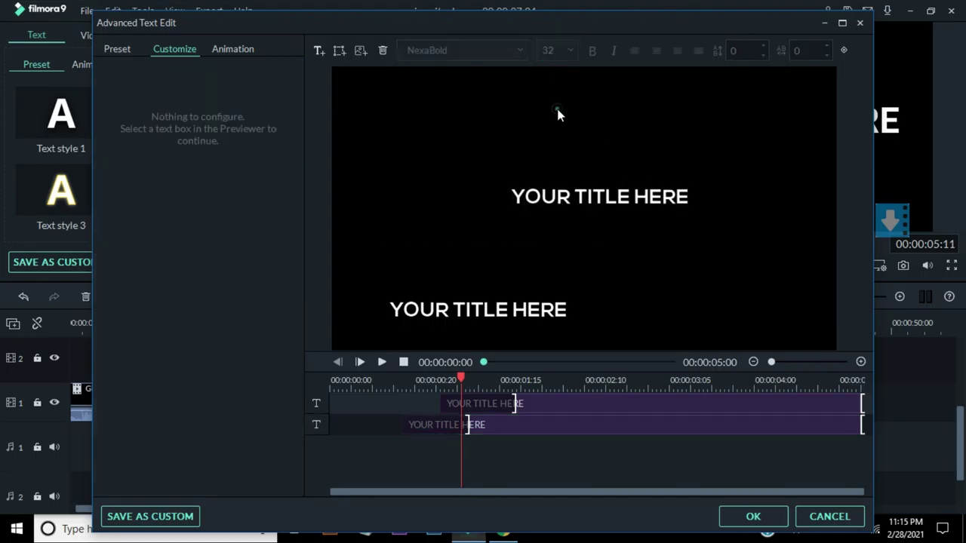
Stack the two title lines closely, left-aligned, in the lower left of the frame, with the formerly larger line above
left_click_drag(556, 194, 439, 283)
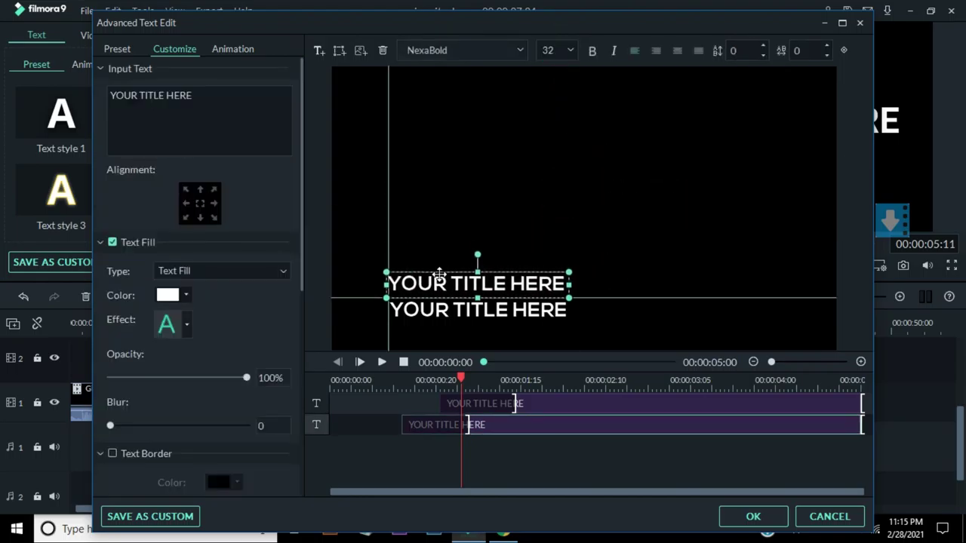
left_click_drag(445, 322, 441, 326)
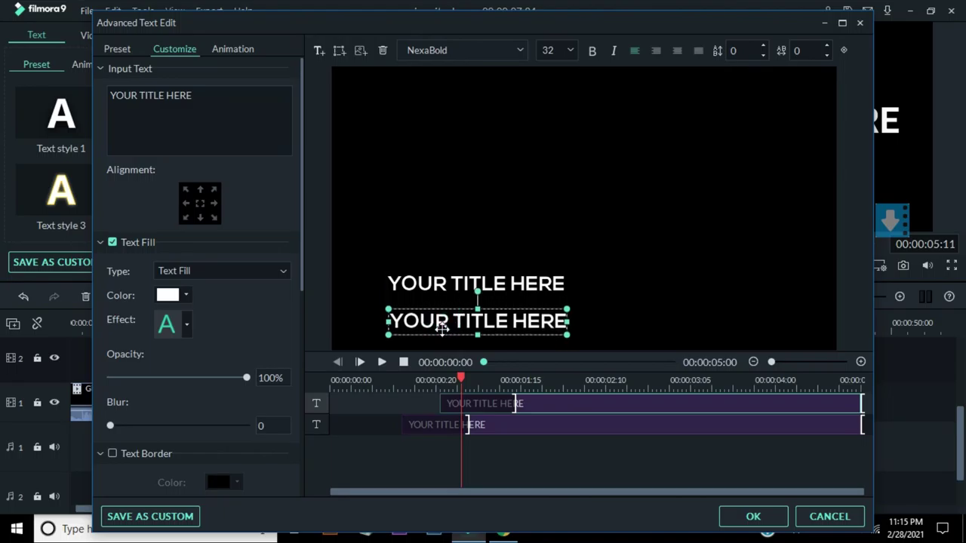
left_click_drag(437, 279, 435, 305)
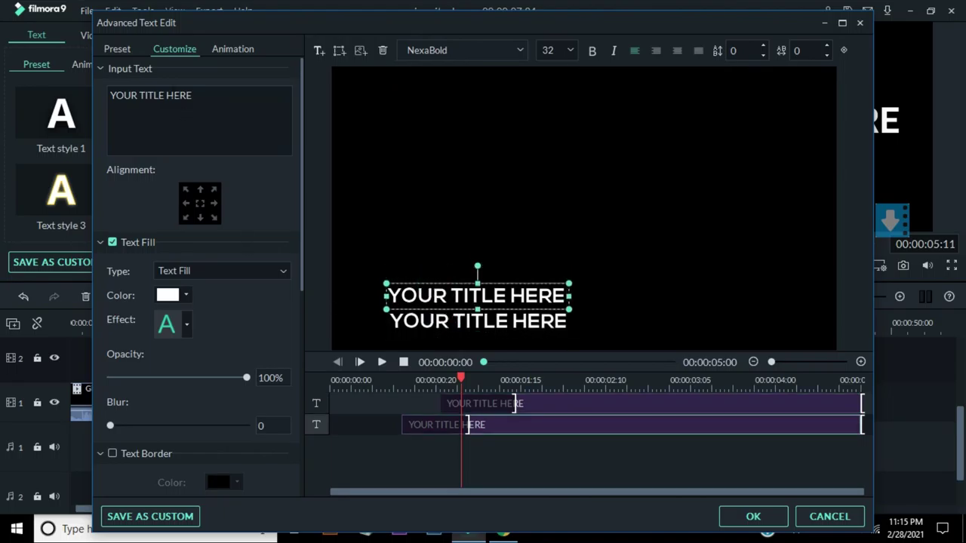
Start the upper-track title at the very beginning and shorten its intro animation to end at about 00:00:00:11
left_click(421, 425)
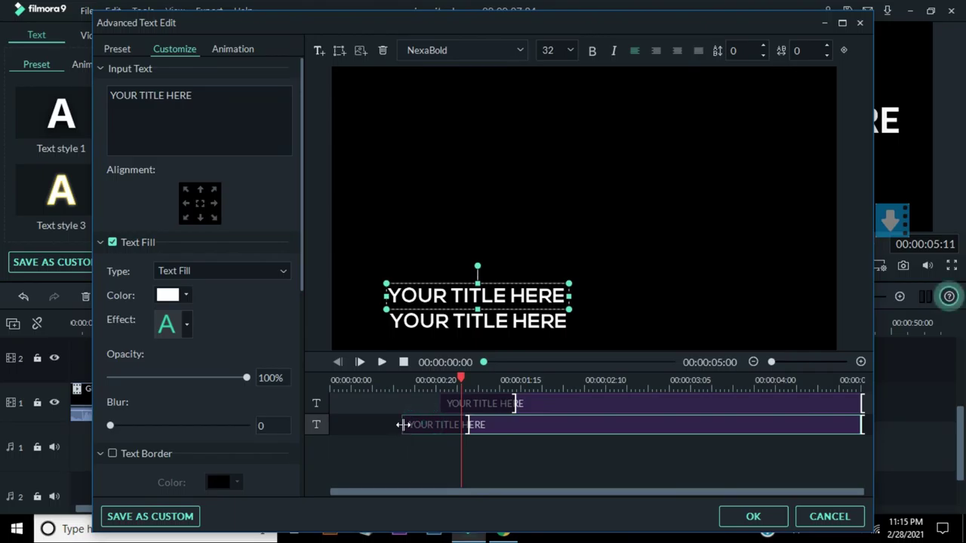
left_click(460, 401)
left_click_drag(438, 403, 332, 403)
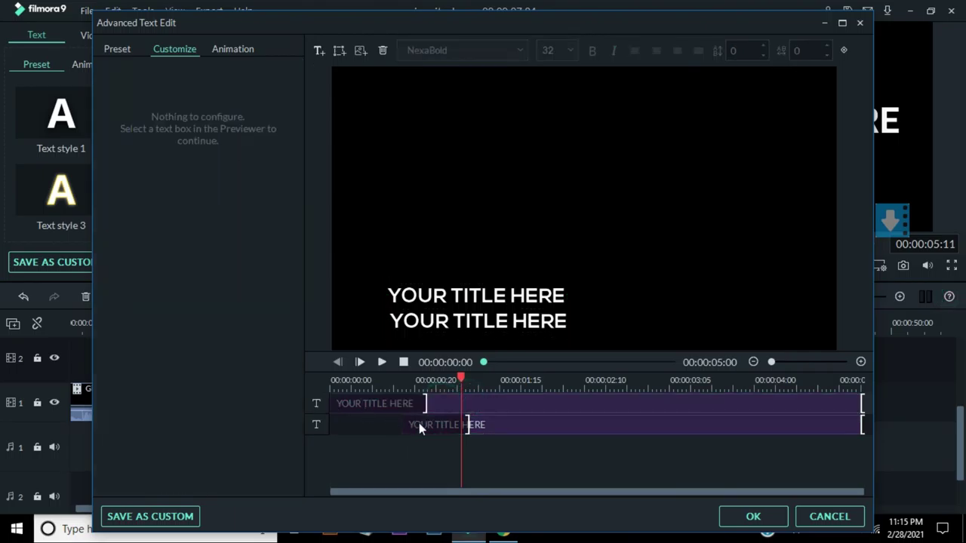
left_click_drag(425, 408, 376, 420)
Shorten the lower-track title's intro animation to end at about 00:00:00:21 and play back the timing
left_click(441, 425)
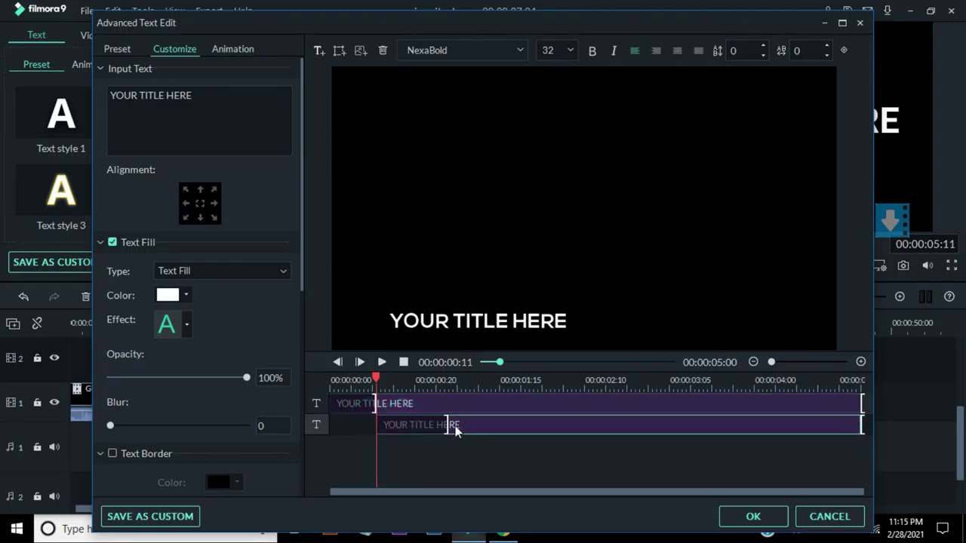
left_click_drag(447, 425, 415, 425)
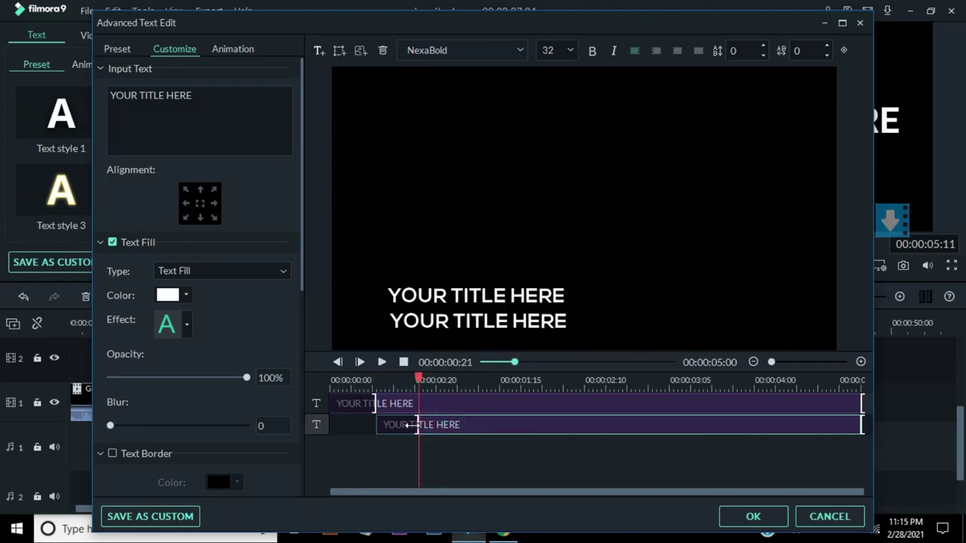
left_click(418, 381)
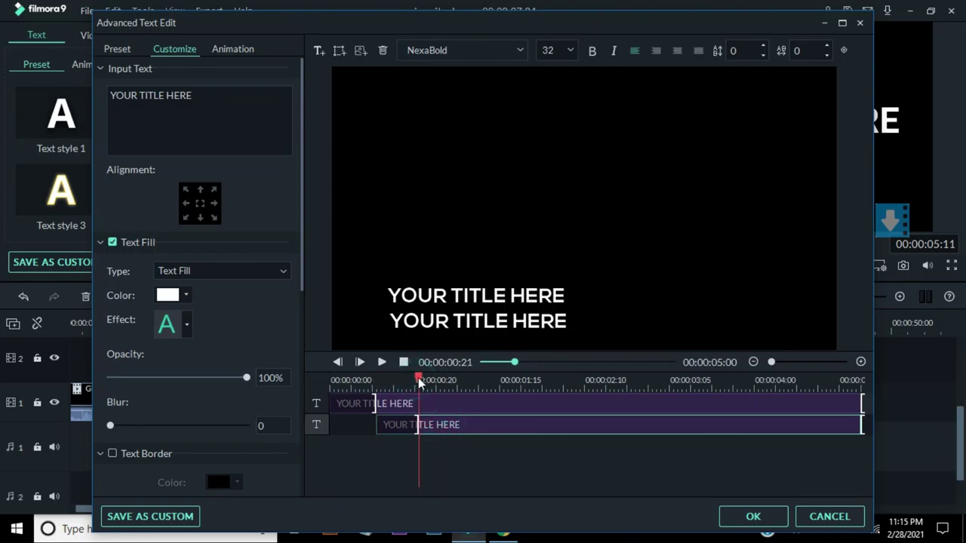
left_click(417, 378)
key("space")
key("space")
Apply the Left Dir Insert animation to both title lines and preview it from the start
left_click(355, 402)
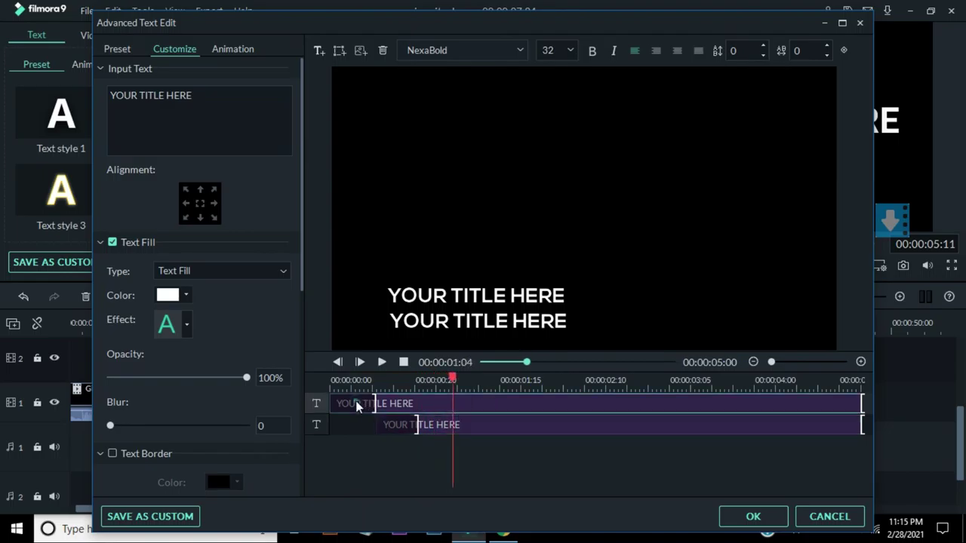
left_click(226, 47)
left_click(150, 317)
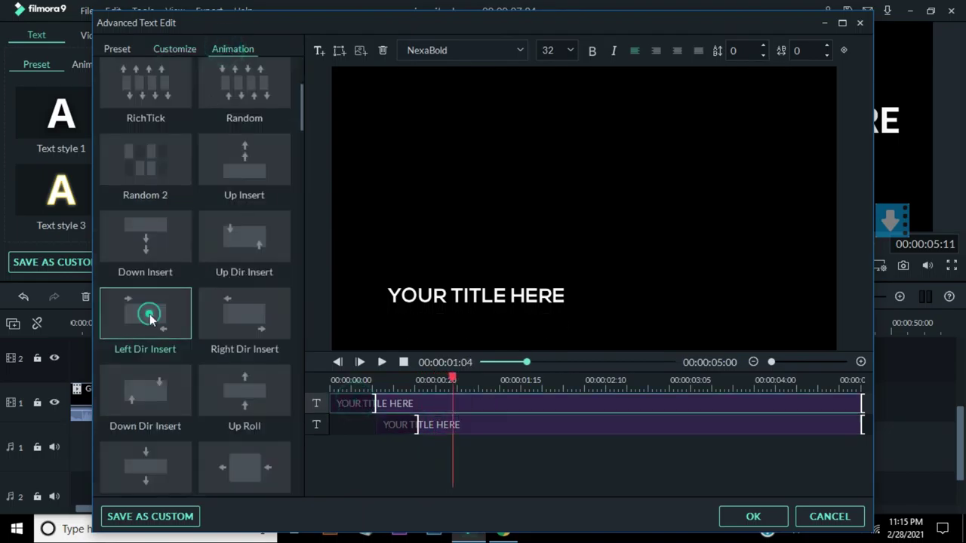
left_click(464, 424)
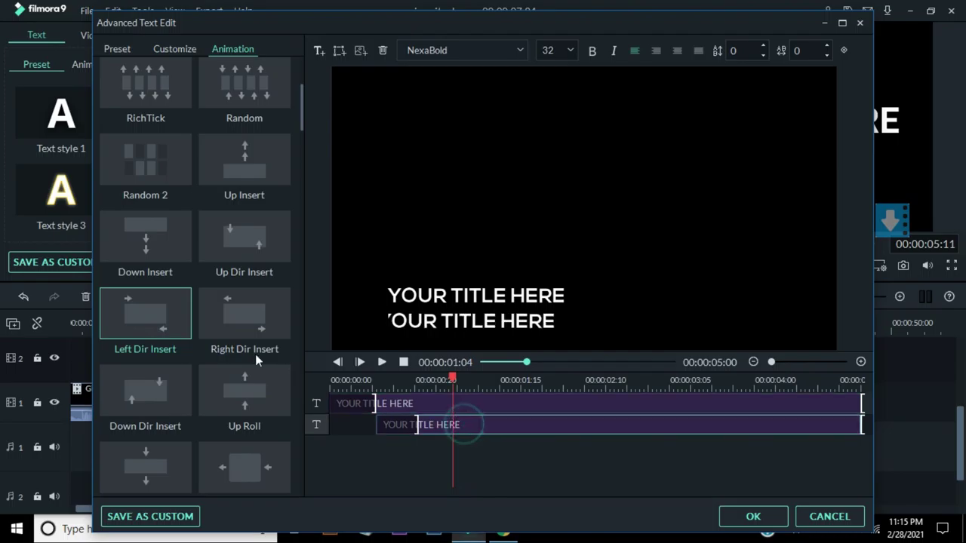
left_click(167, 303)
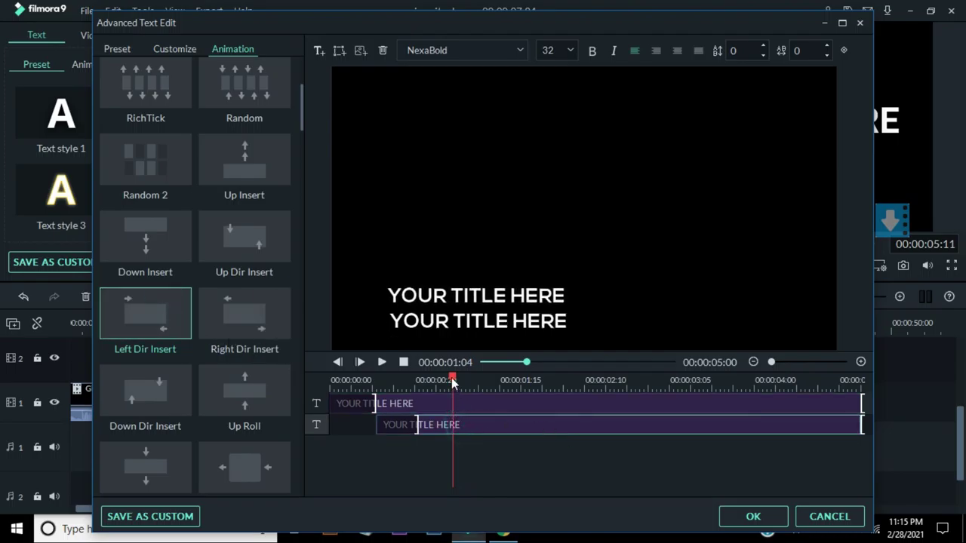
left_click_drag(453, 384, 315, 379)
key("space")
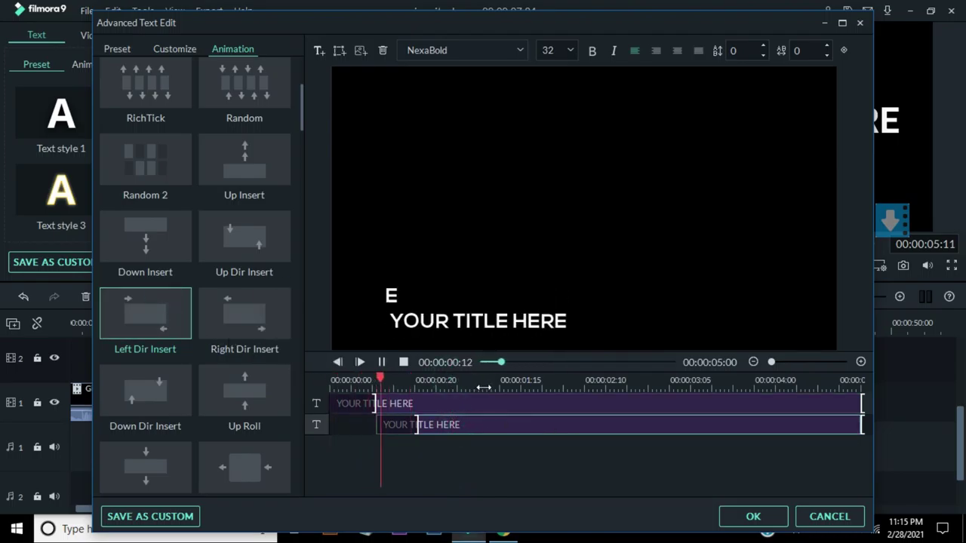
Swap the title timings so the lower-track title starts at zero and the upper-track title starts as the other's intro ends
left_click(424, 427)
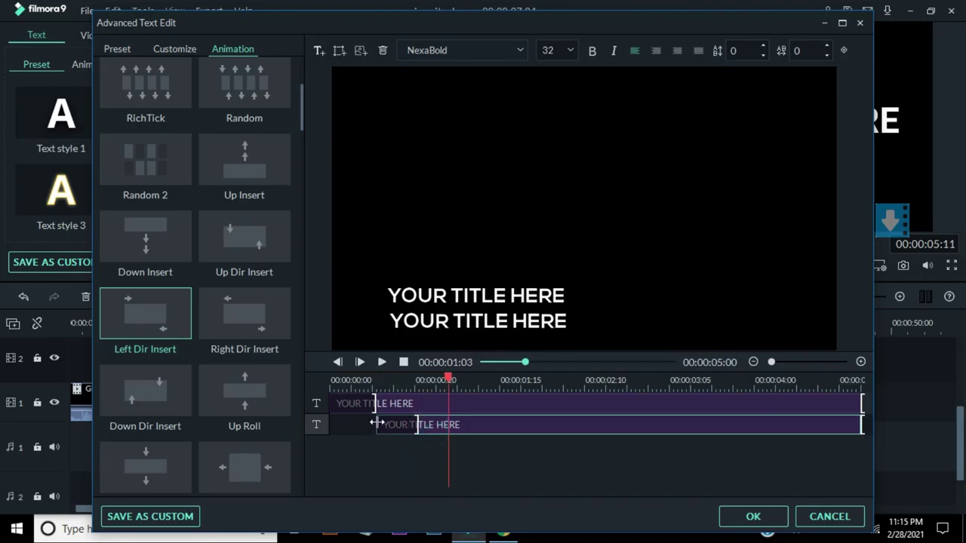
left_click_drag(376, 424, 311, 424)
left_click(404, 406)
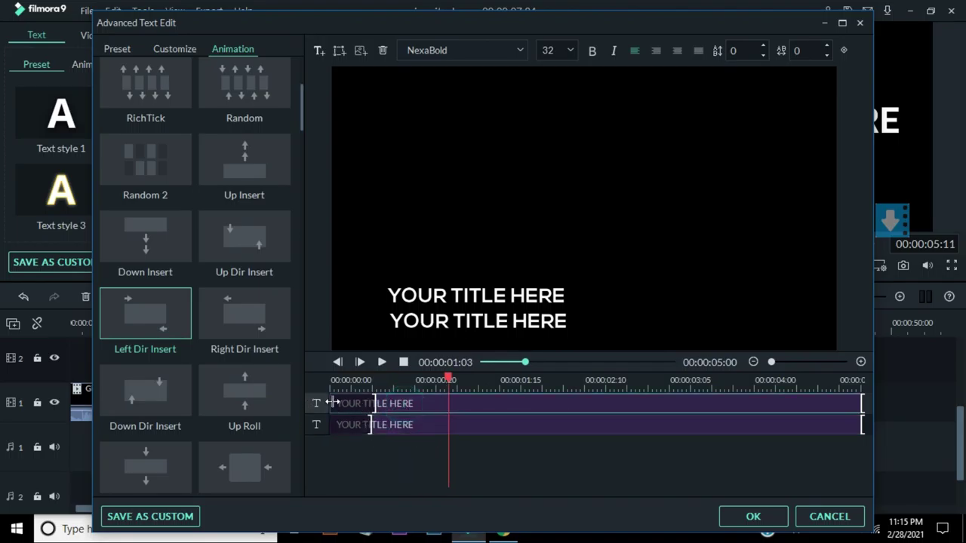
left_click(330, 401)
left_click_drag(371, 405, 370, 405)
Send the upper-track title to the back of the layer order, preview the animation from the start and accept the edits
left_click(439, 401)
left_click(845, 50)
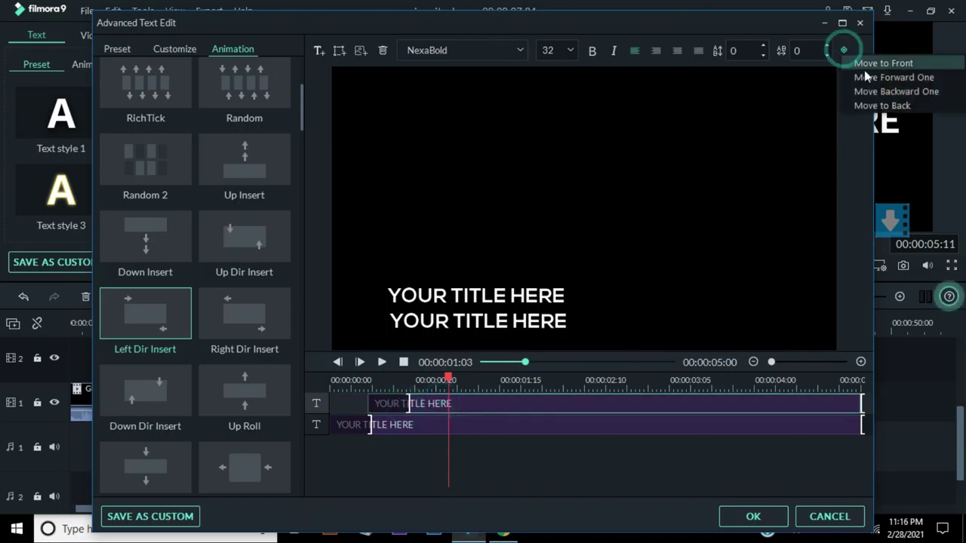
left_click(889, 106)
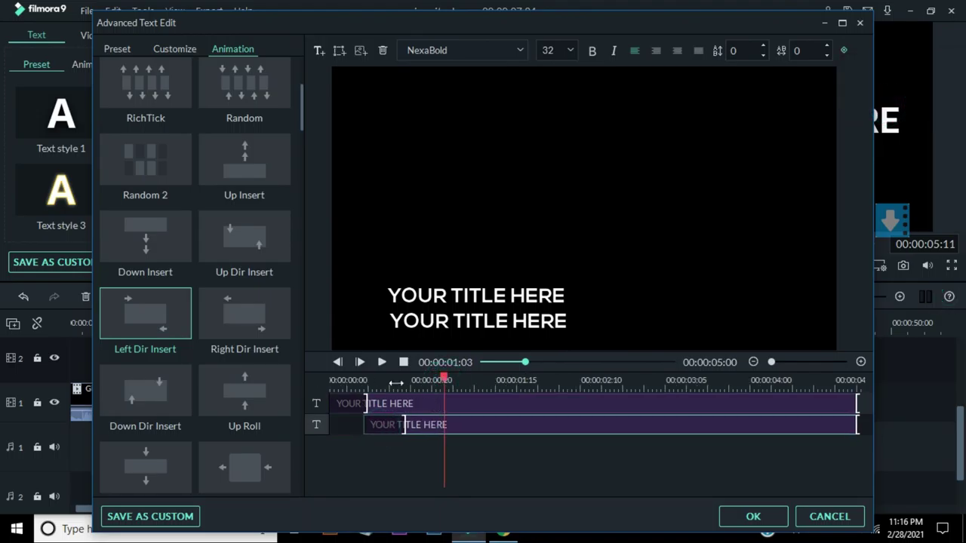
left_click_drag(446, 383, 316, 385)
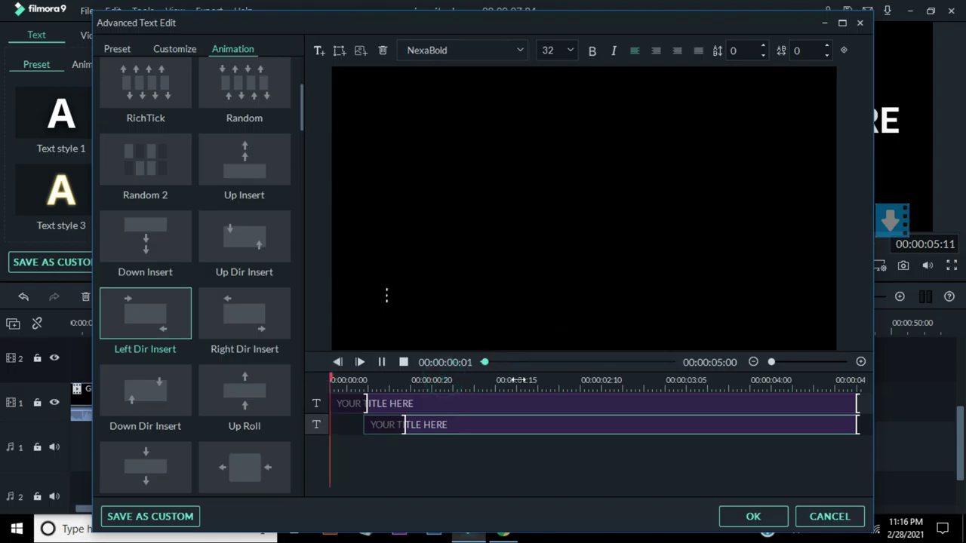
key("space")
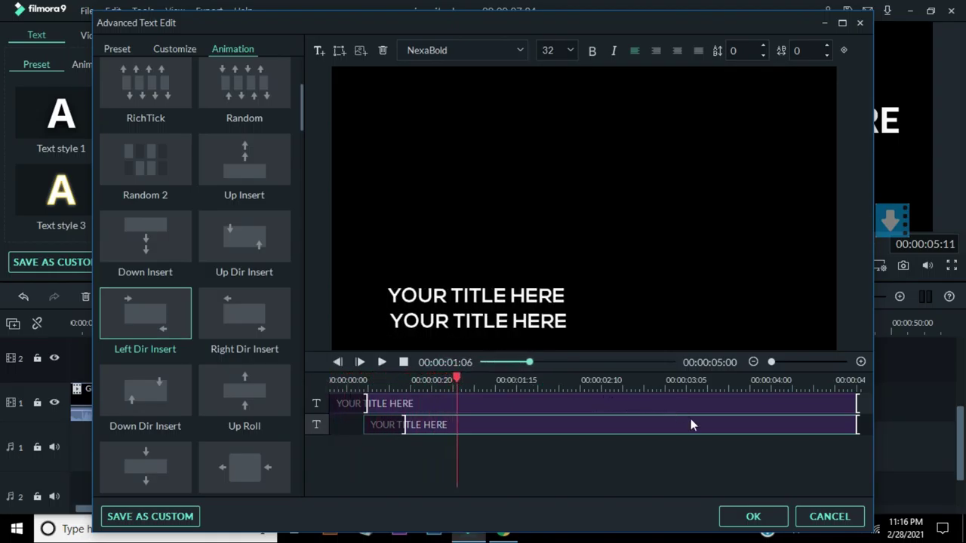
left_click(749, 517)
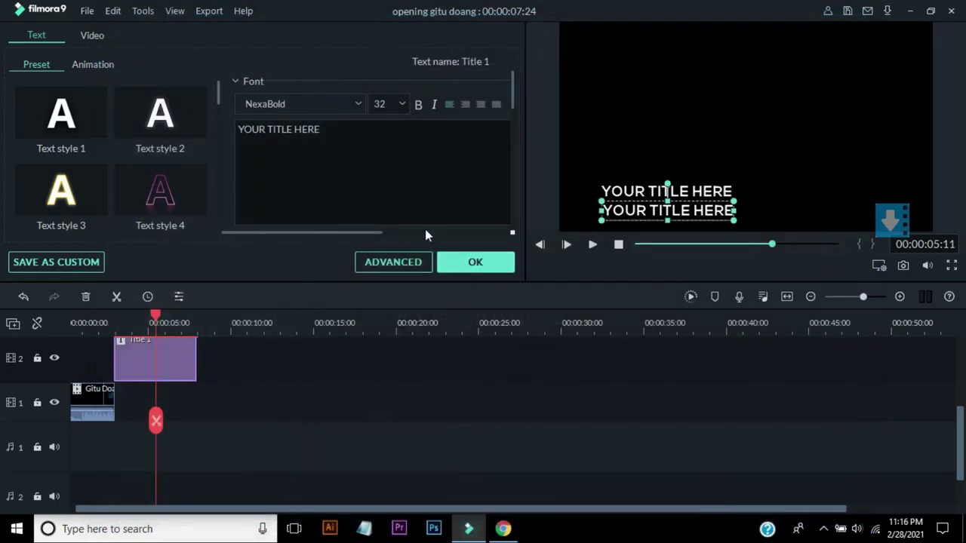
Save the title from the advanced editor as a custom preset named "motion text mirip kompas gitu" and close the text editing
left_click(403, 264)
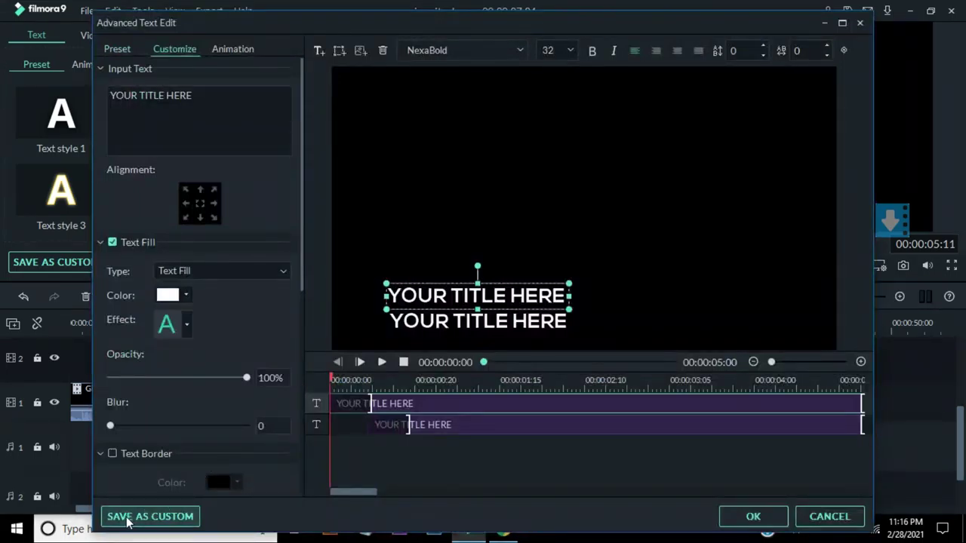
left_click(151, 517)
left_click(427, 277)
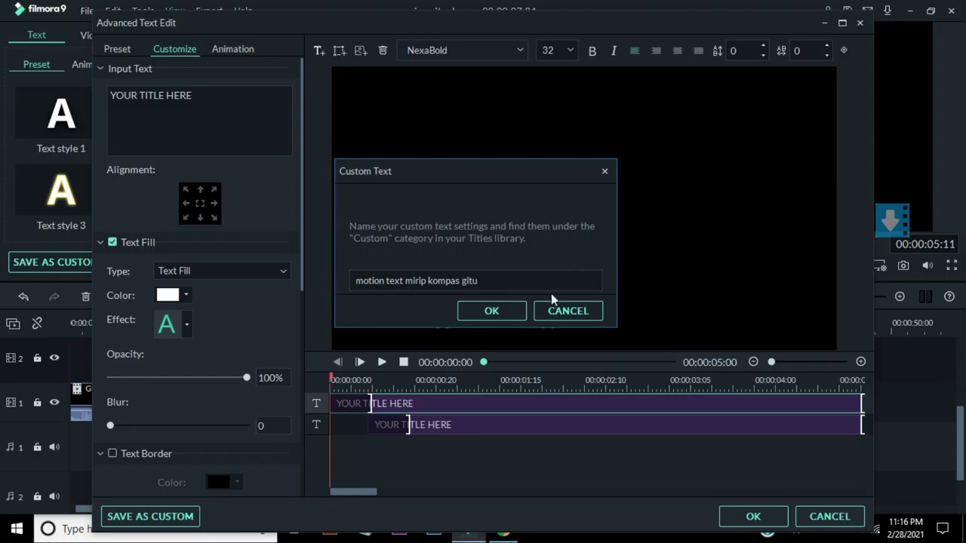
left_click(492, 310)
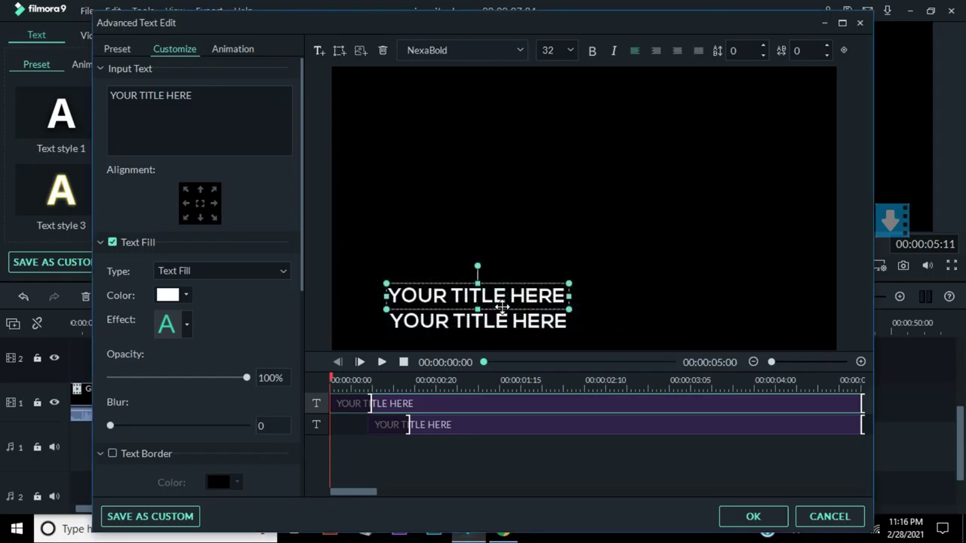
left_click(756, 519)
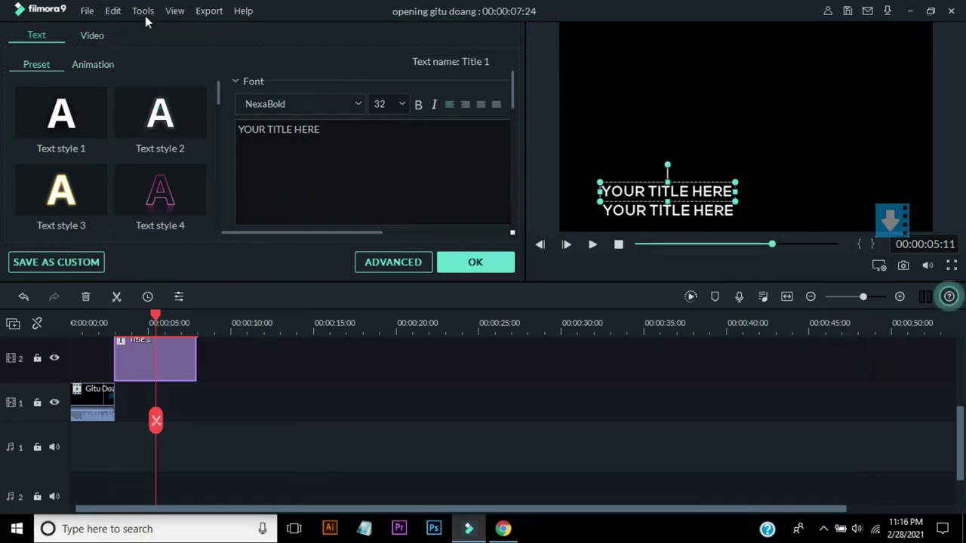
left_click(470, 264)
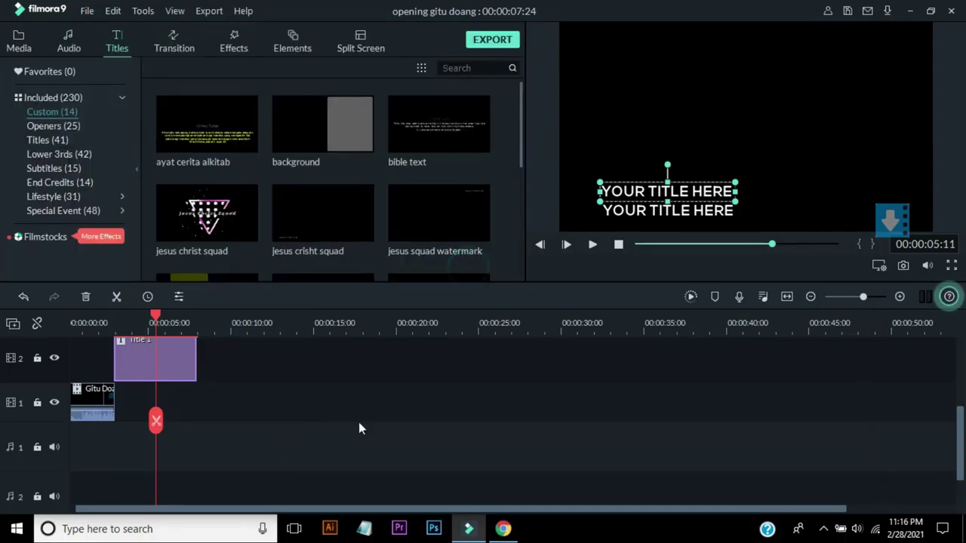
Locate the saved "motion text mirip kompas gitu" preset among the custom titles
left_click(48, 139)
left_click(54, 112)
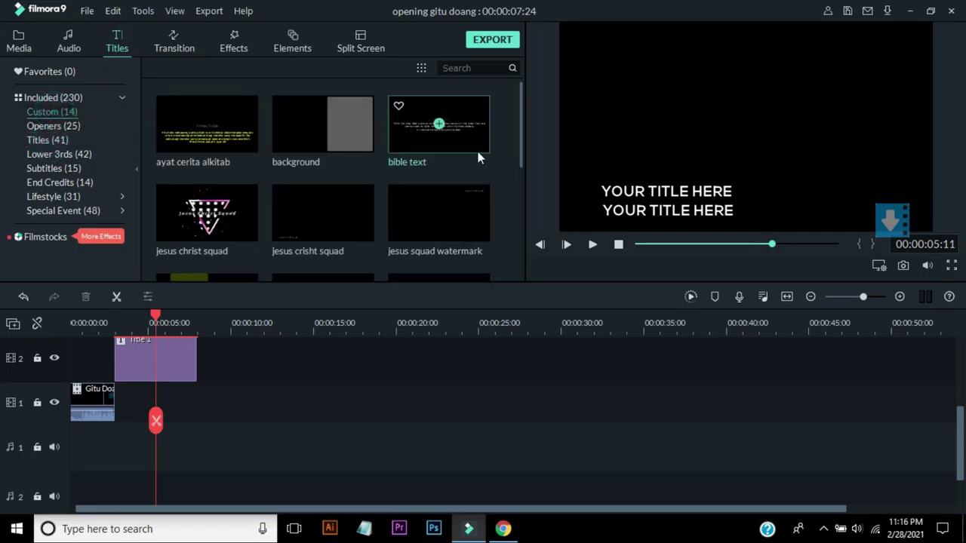
left_click_drag(522, 139, 519, 286)
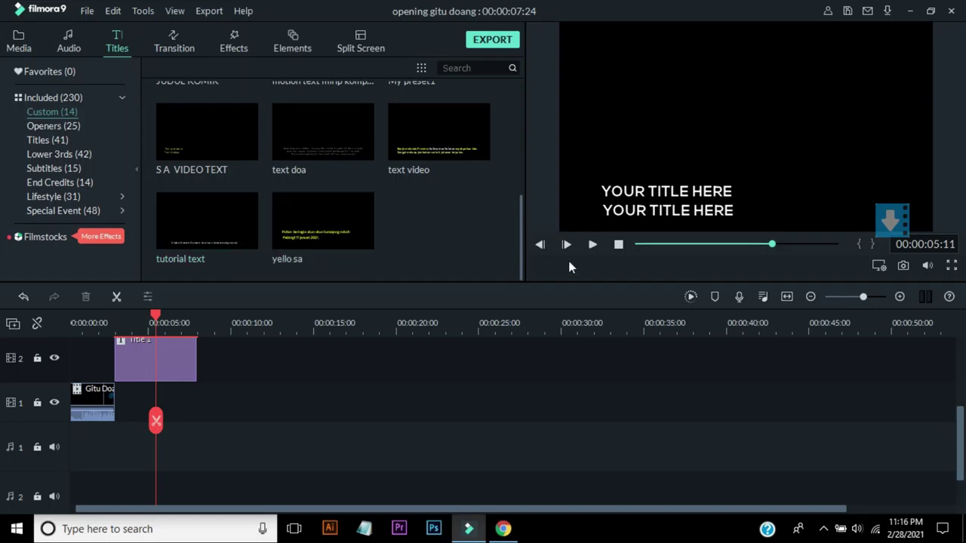
left_click_drag(520, 246, 519, 180)
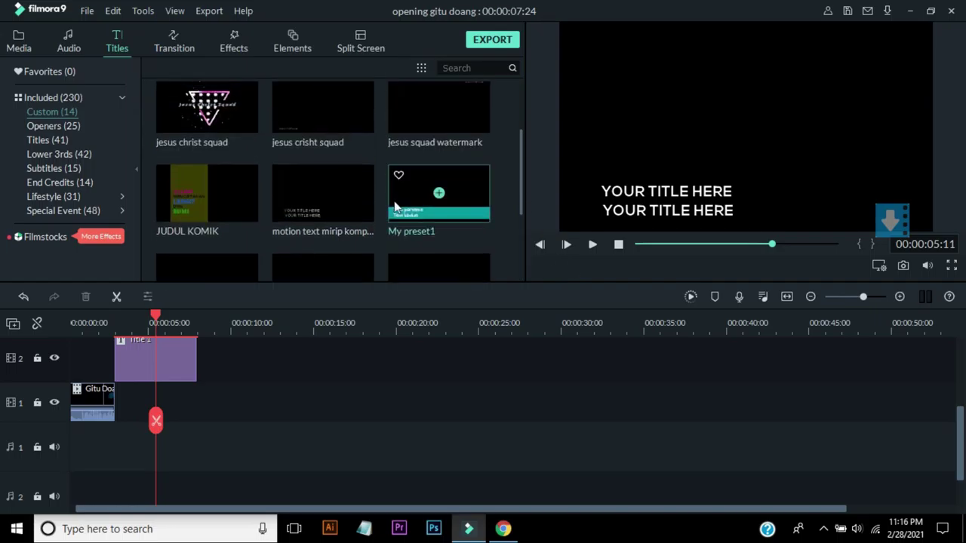
left_click(314, 237)
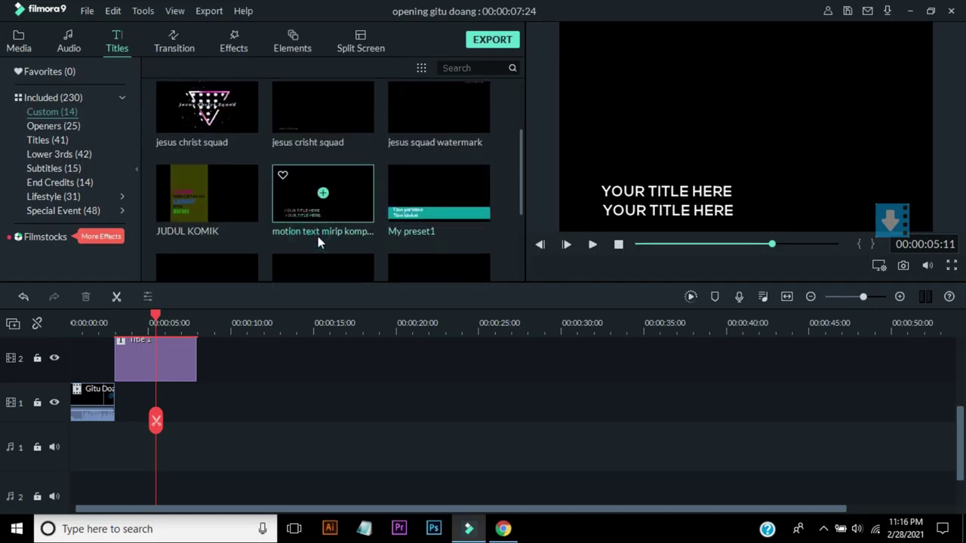
Insert photo 7 into the title track at the playhead and delete the leftover title piece after it
left_click(153, 425)
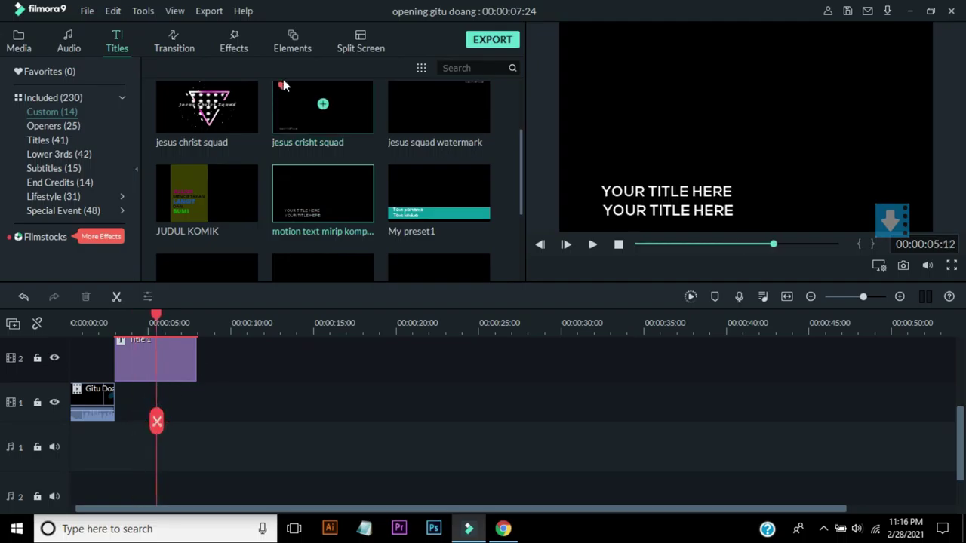
left_click(19, 43)
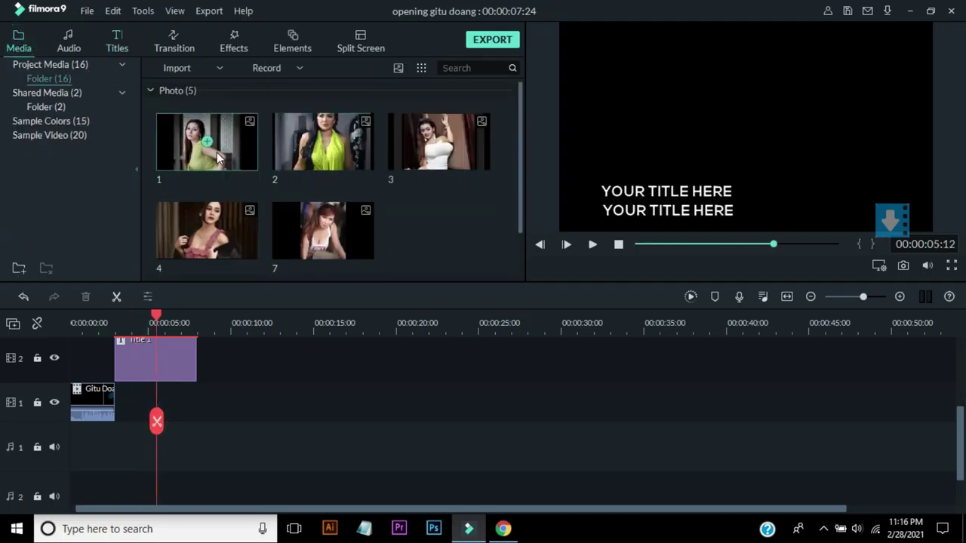
scroll(276, 187, "down", 1)
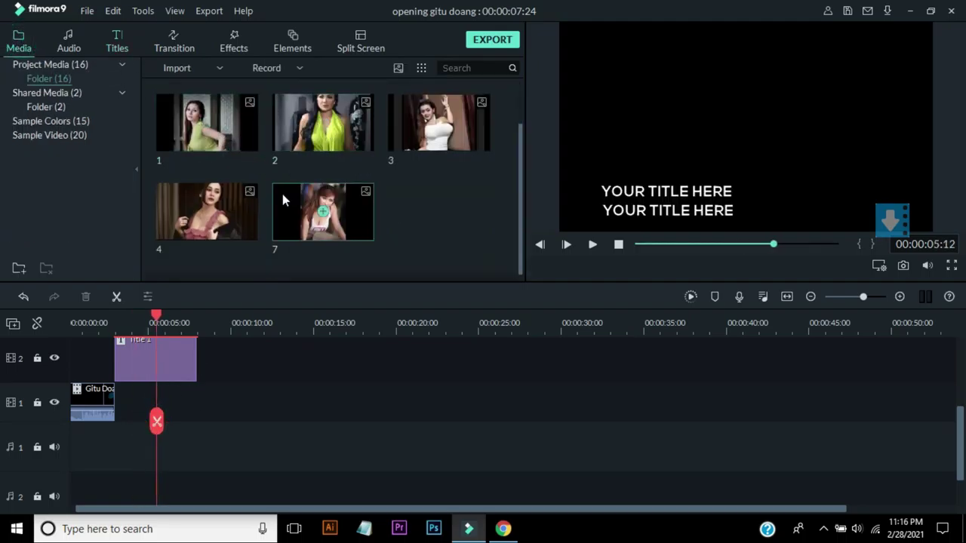
left_click(323, 214)
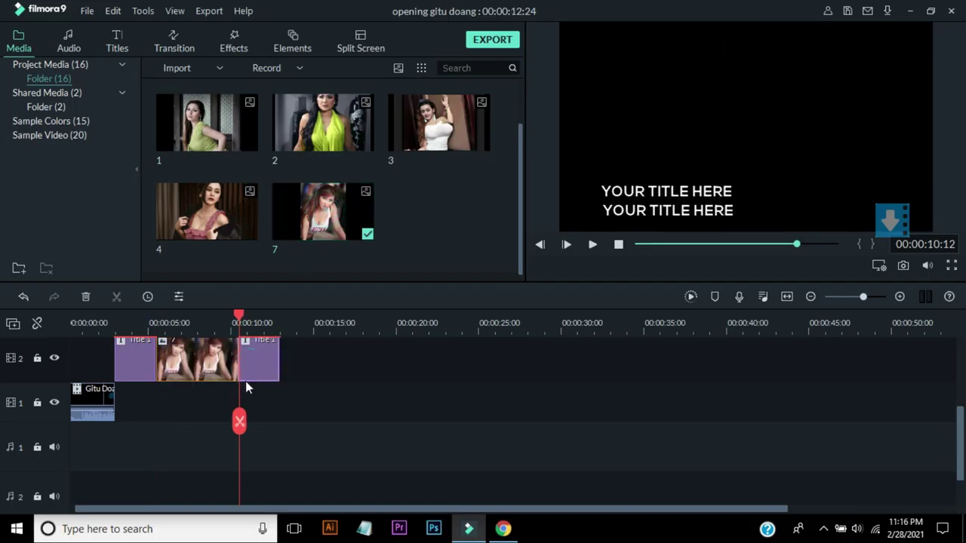
key("Delete")
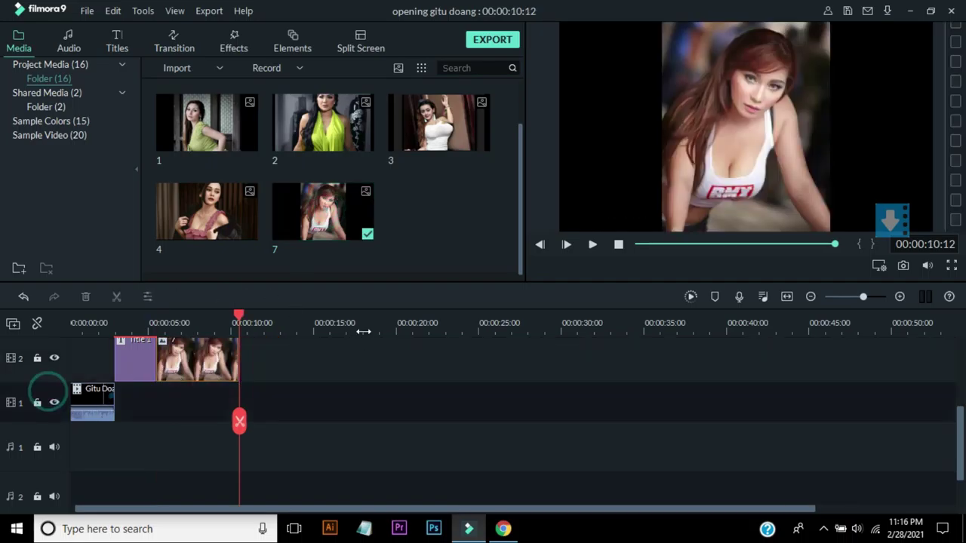
Place photo 7 on track 1 directly after the opening clip, shift the title to begin about one second into it, and preview
left_click_drag(222, 370, 164, 406)
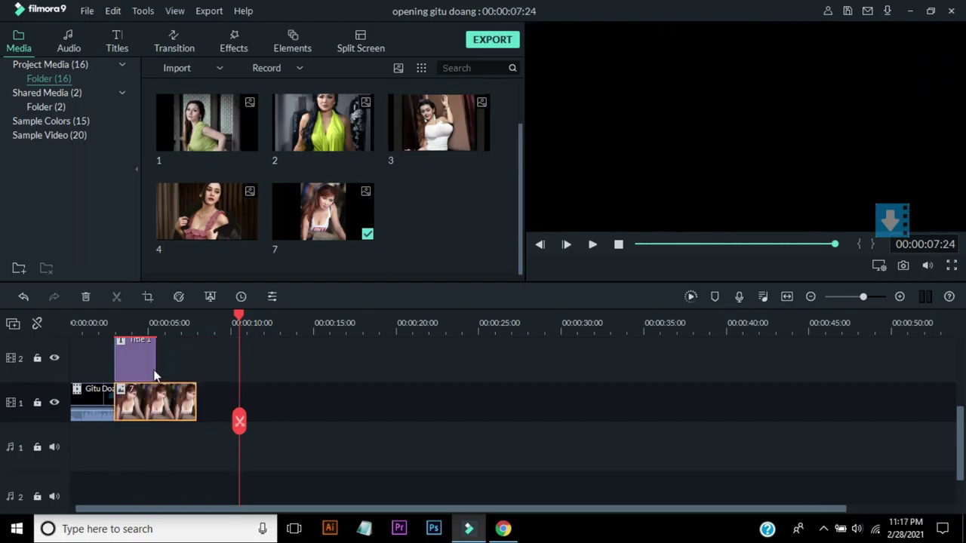
left_click_drag(145, 355, 164, 355)
left_click(118, 322)
key("space")
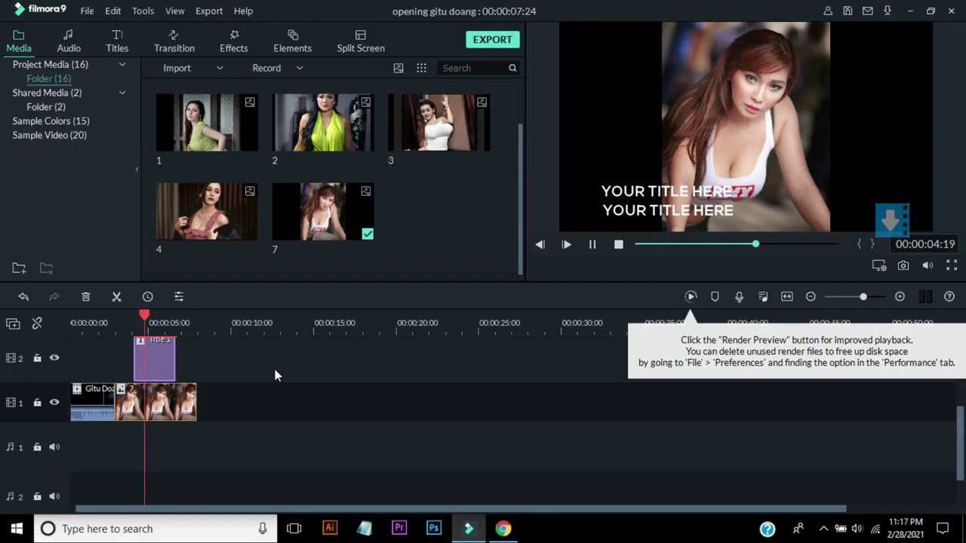
key("space")
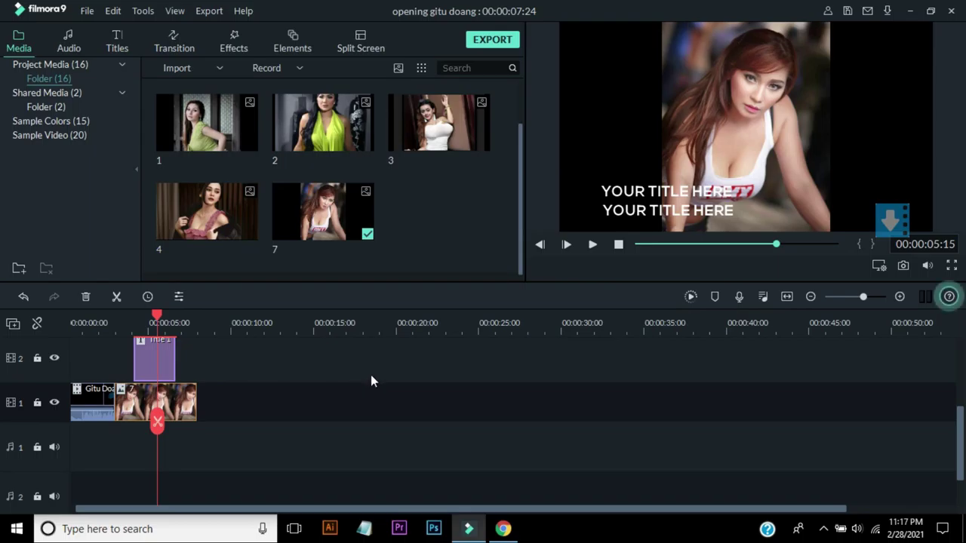
Set photo 7's Crop and Zoom ratio to 16:9 and place the pan start frame over the lower part of the photo
left_click(185, 400)
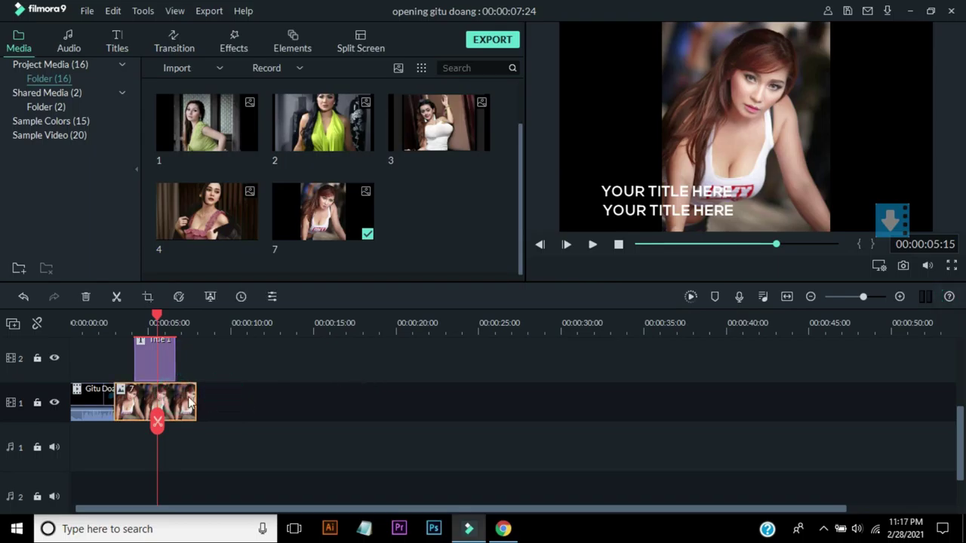
key("alt+c")
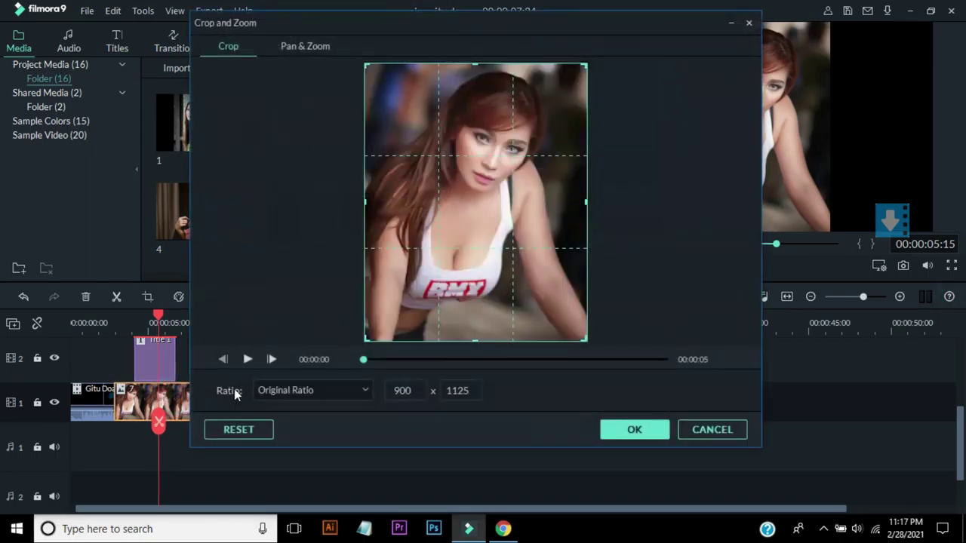
left_click(312, 392)
left_click(285, 424)
left_click_drag(484, 242, 476, 289)
left_click(305, 46)
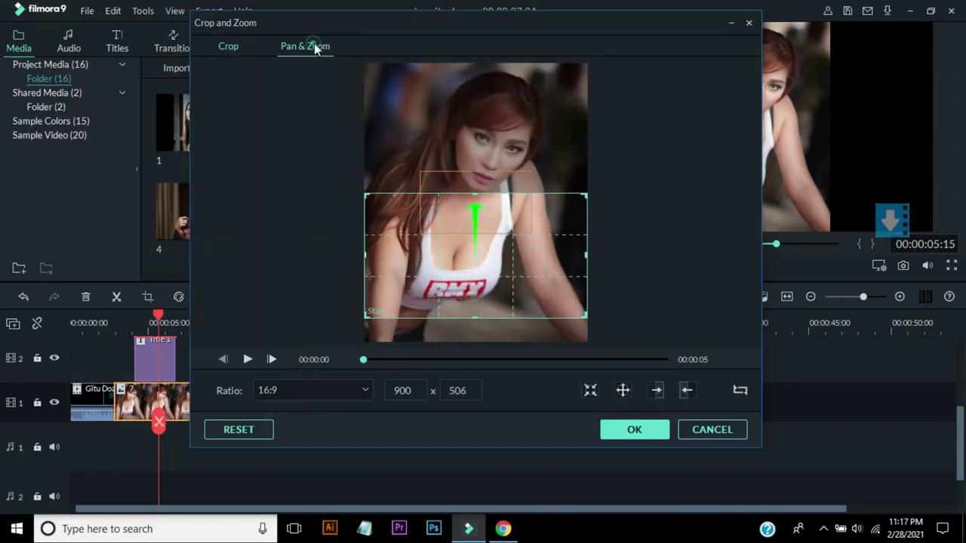
Enlarge photo 7's pan end frame to 900 x 506 over the upper part of the photo, apply it and preview the motion
left_click_drag(528, 175, 626, 149)
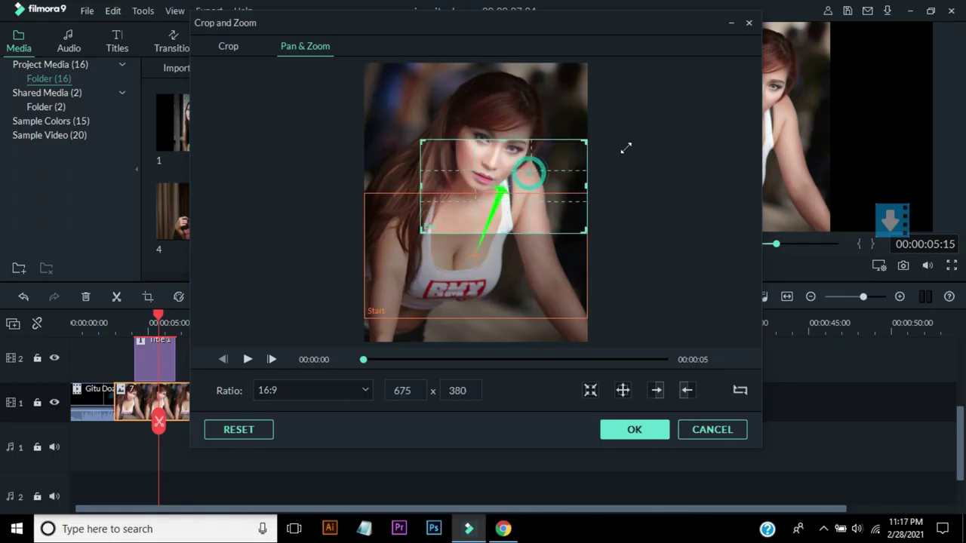
left_click_drag(420, 234, 323, 265)
left_click_drag(469, 166, 467, 114)
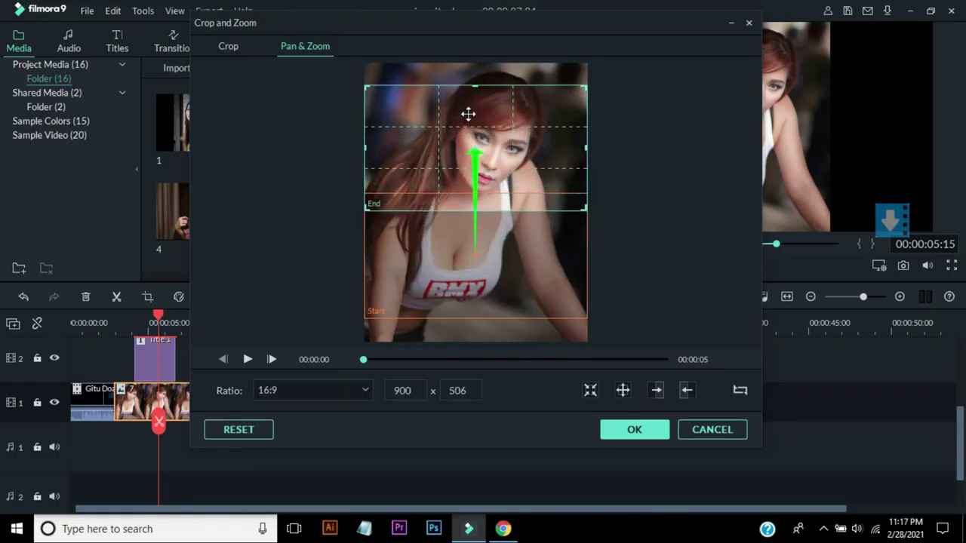
left_click(619, 439)
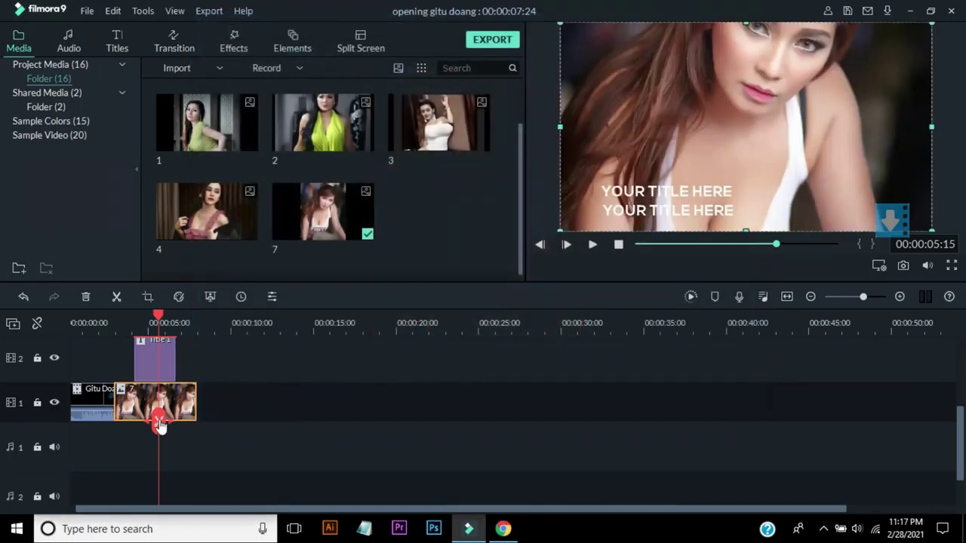
left_click_drag(160, 425, 118, 422)
key("space")
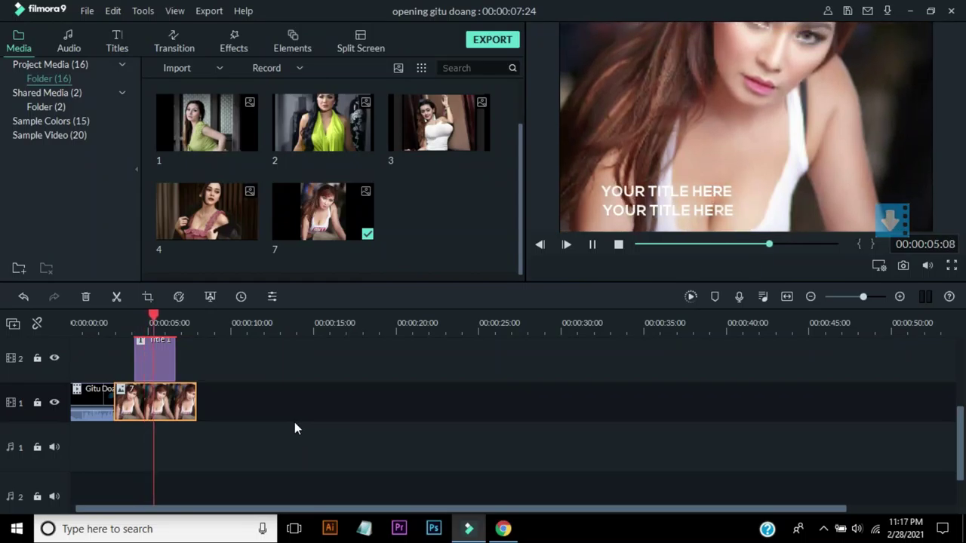
key("space")
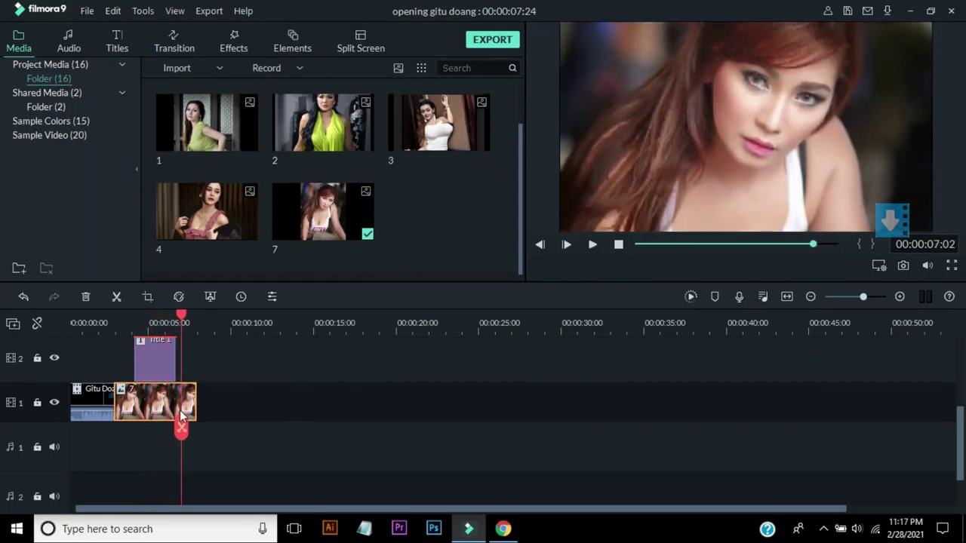
Extend photo 7 on the timeline to end at about 00:00:13:03 and play it back
left_click_drag(195, 400, 281, 398)
left_click_drag(192, 426, 132, 440)
key("space")
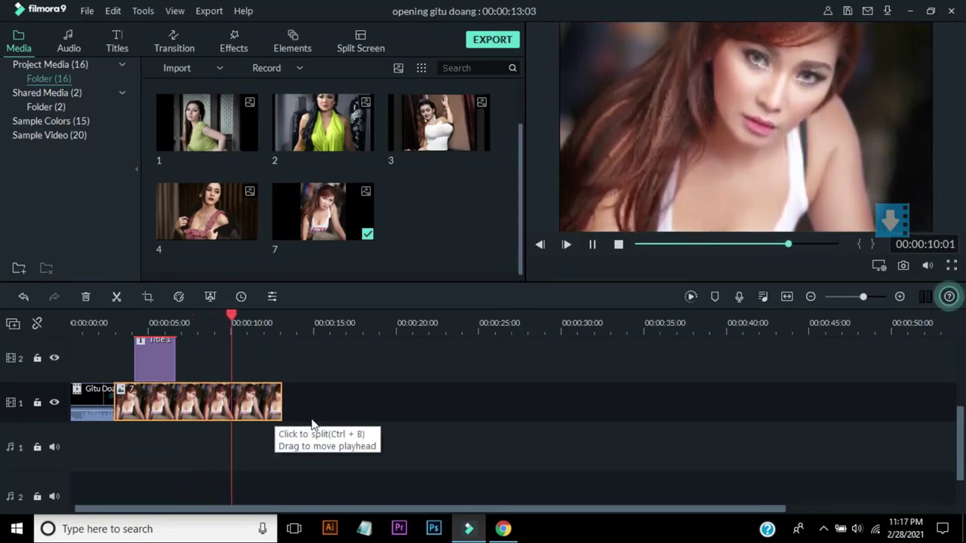
Add photo 3 to track 1 directly after photo 7 and extend it to end at about 00:00:21:22
left_click(301, 324)
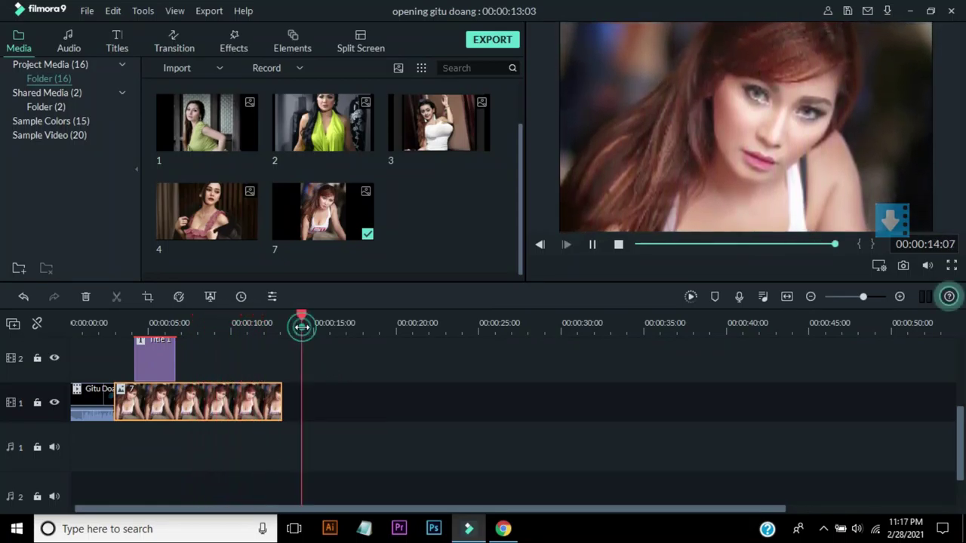
left_click(438, 122)
left_click_drag(305, 402, 284, 402)
left_click_drag(383, 402, 425, 402)
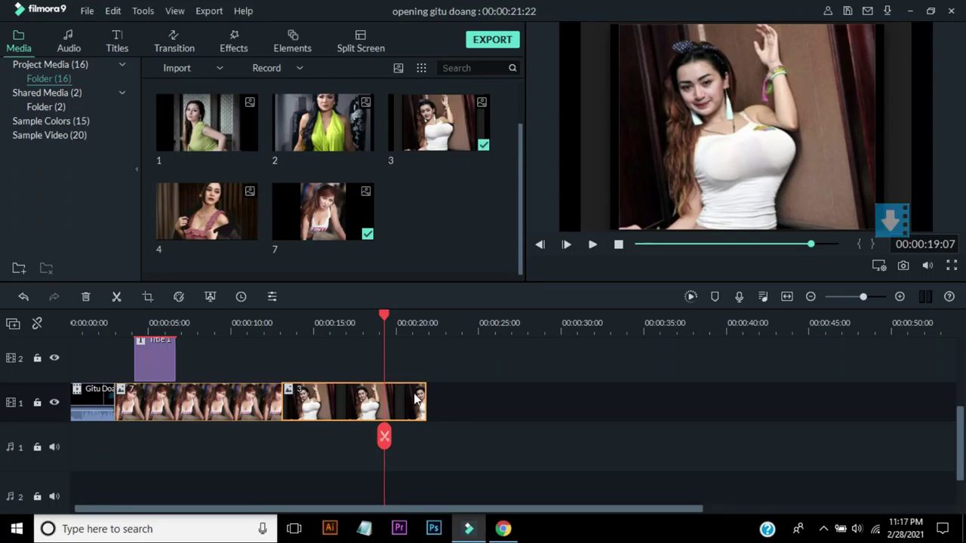
Set photo 3's Crop and Zoom ratio to 16:9, then enlarge the pan end frame to 432 x 243 and move it toward the photo's lower left
key("alt+c")
left_click(325, 400)
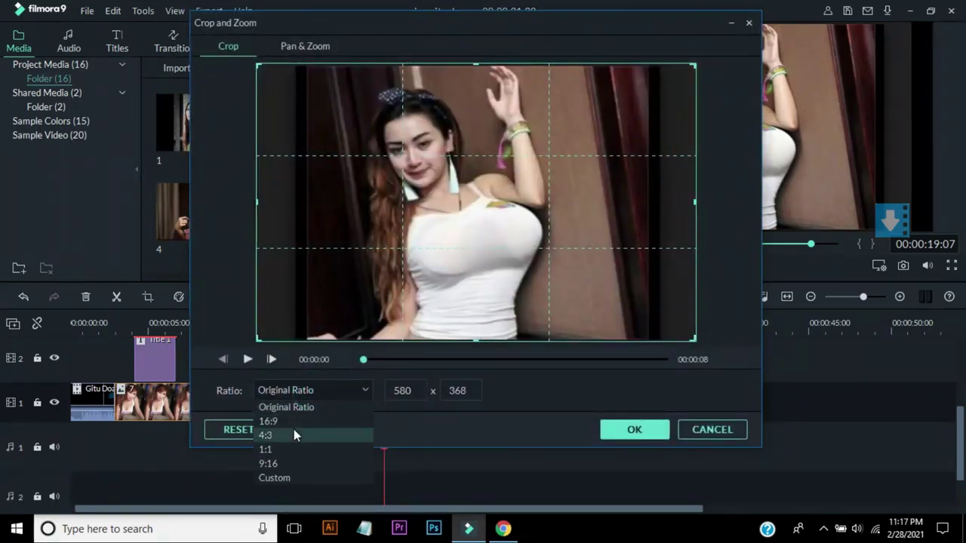
left_click(295, 425)
left_click(305, 45)
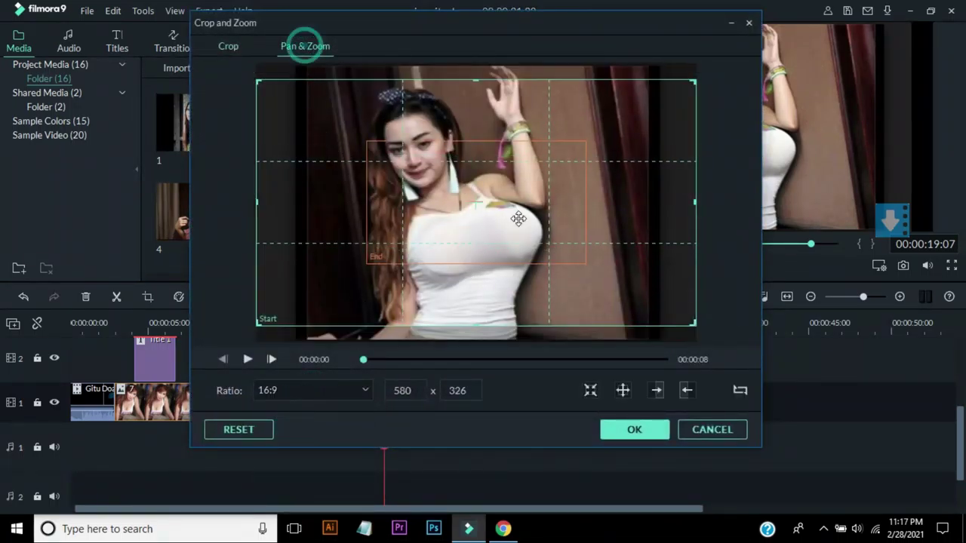
left_click_drag(582, 143, 692, 106)
left_click_drag(539, 147, 435, 219)
Shrink photo 3's pan start frame to 508 x 286 at the photo's upper left and shift the end frame to the right
left_click(642, 112)
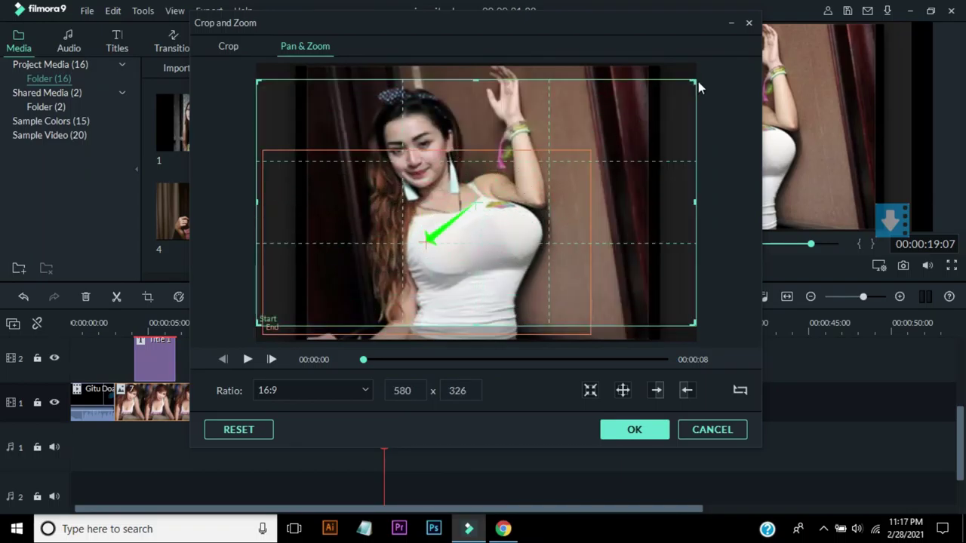
left_click_drag(694, 80, 602, 85)
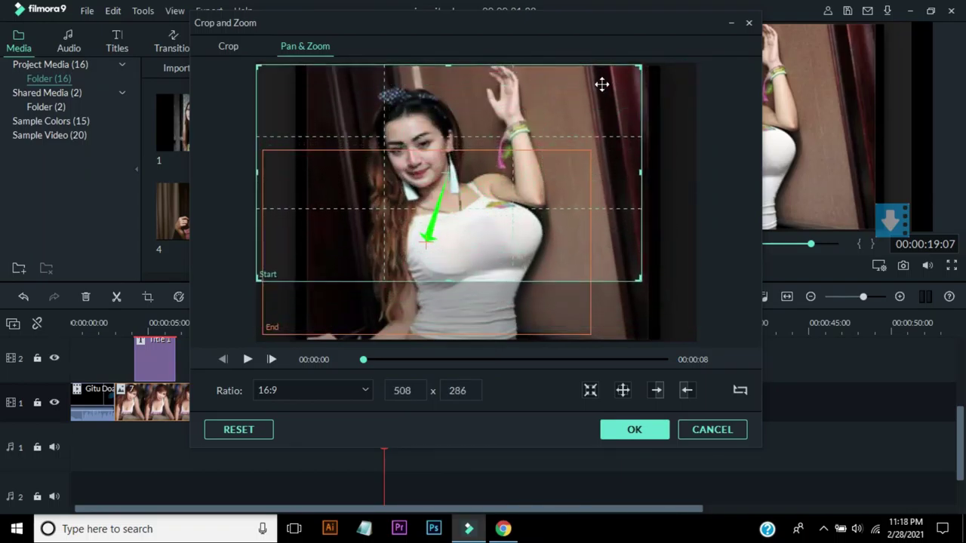
left_click_drag(559, 312, 608, 320)
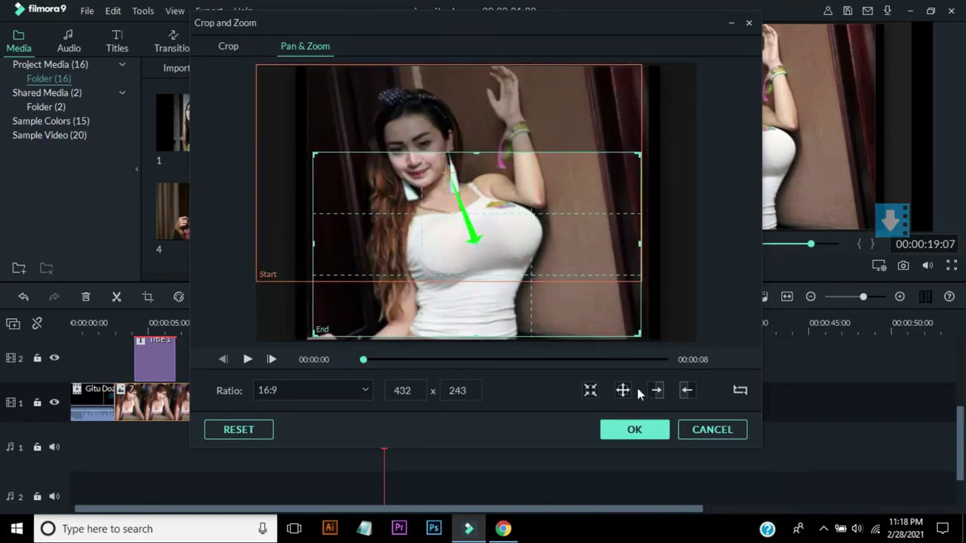
Swap the start and end frames of photo 3's pan and zoom, apply the change and preview the motion
left_click(738, 392)
left_click(639, 432)
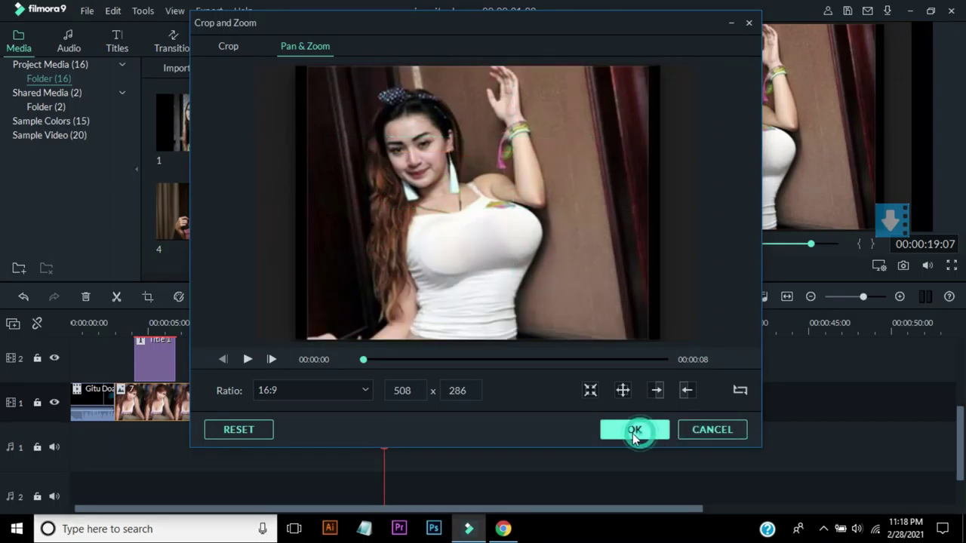
left_click_drag(390, 442, 268, 429)
key("space")
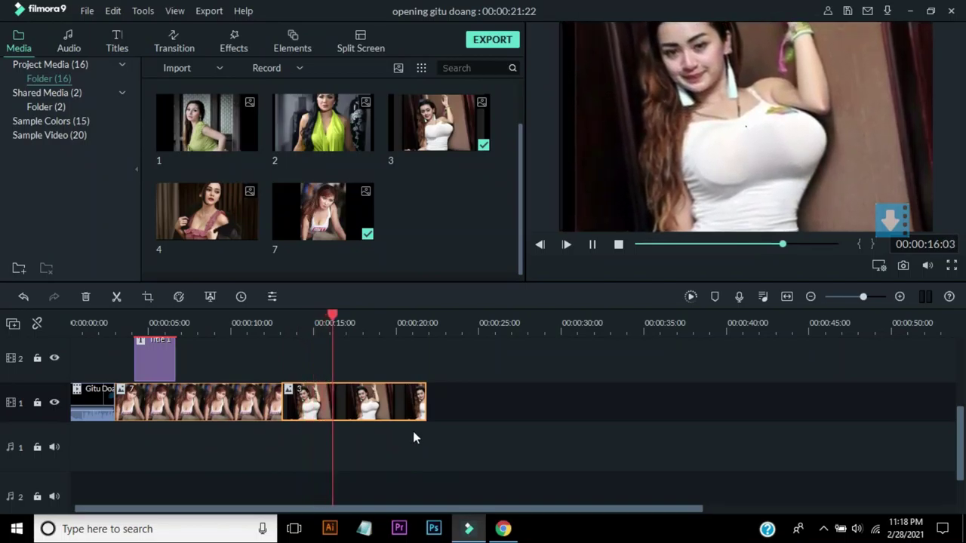
Apply the Blurry Cross 4 transition from Speed Blur to both photos together and preview it from just before their junction
left_click_drag(260, 363, 286, 400)
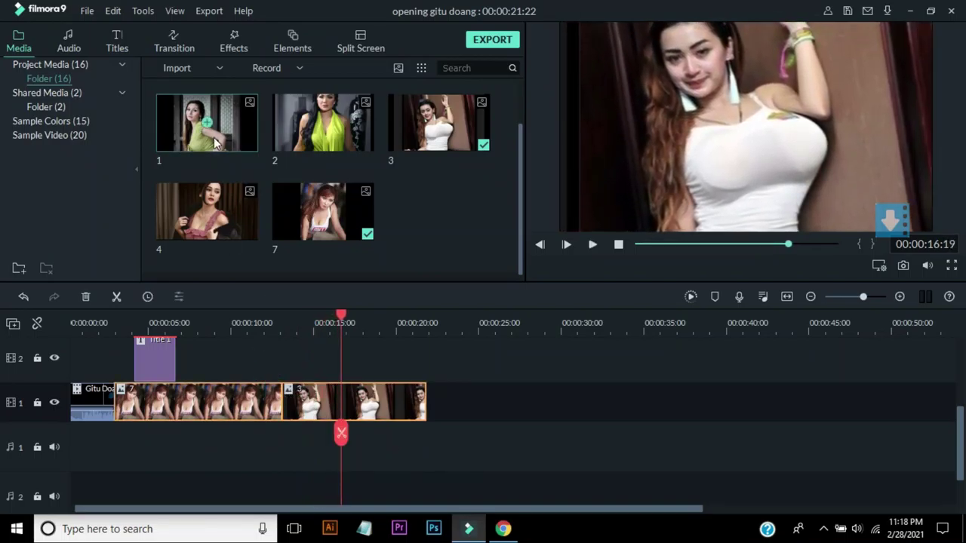
left_click(177, 47)
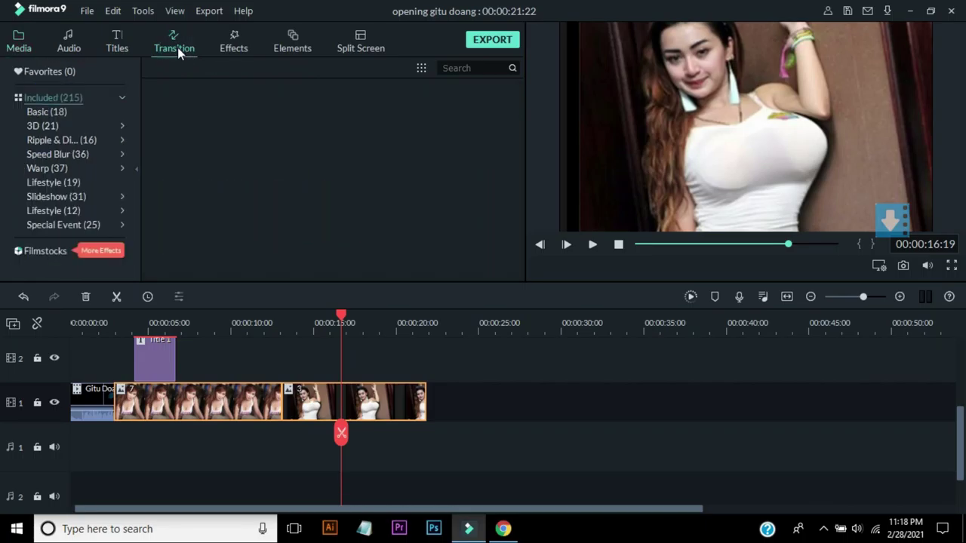
left_click(60, 154)
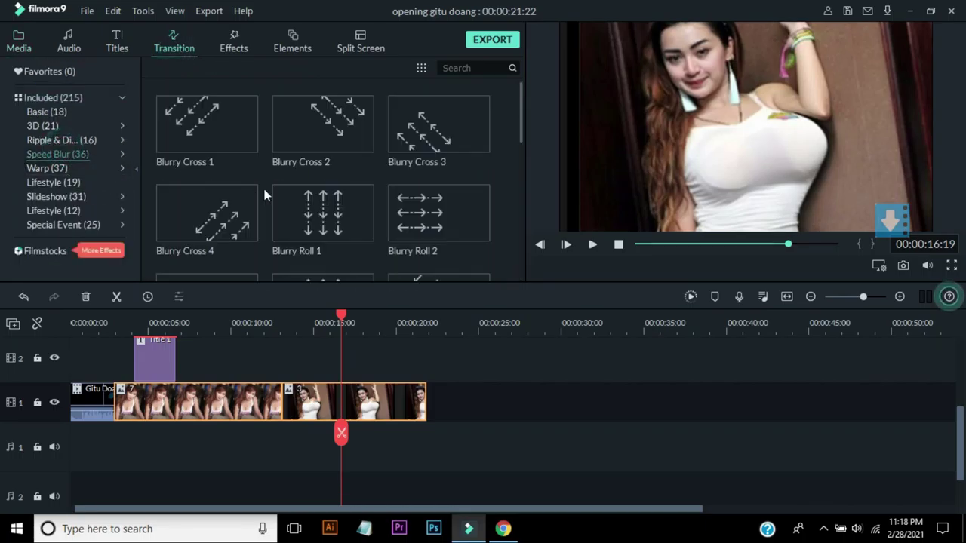
double_click(210, 215)
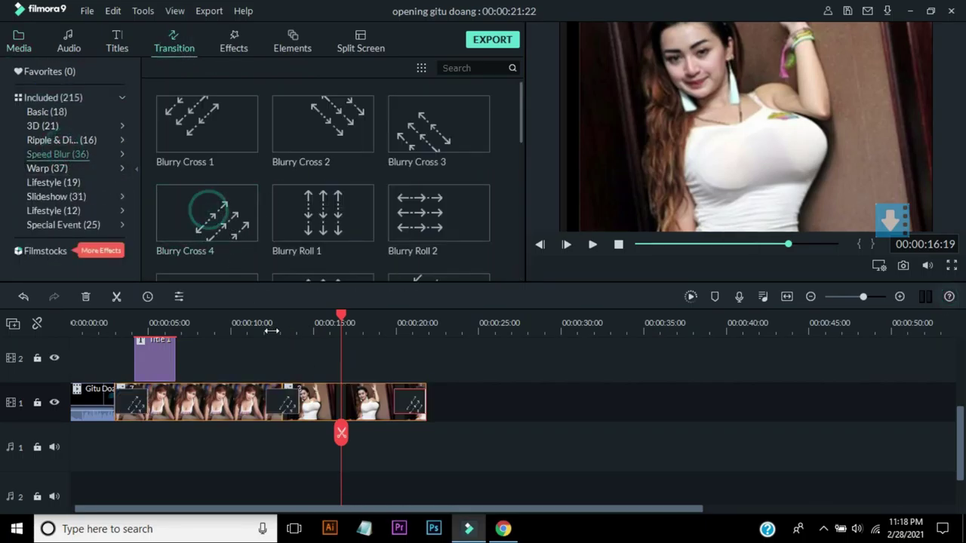
left_click(262, 322)
key("space")
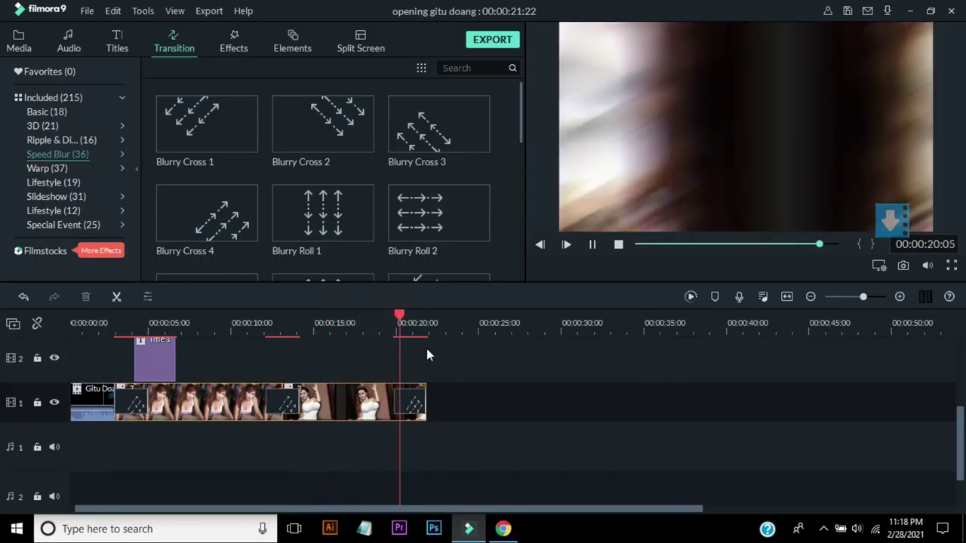
key("space")
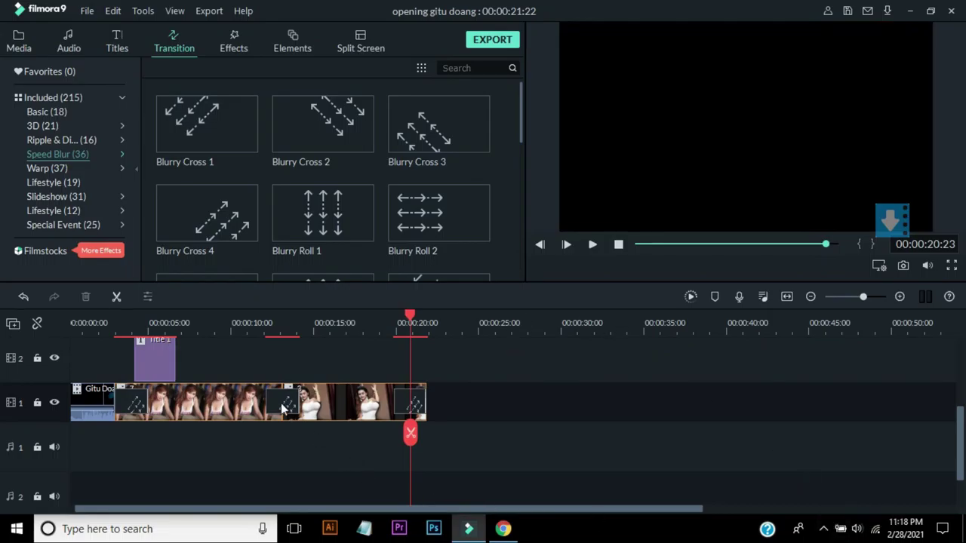
Lengthen the title over photo 7 by about one second and paste a copy of it over photo 3 at about 00:00:14:11
left_click(159, 360)
left_click_drag(175, 363, 195, 363)
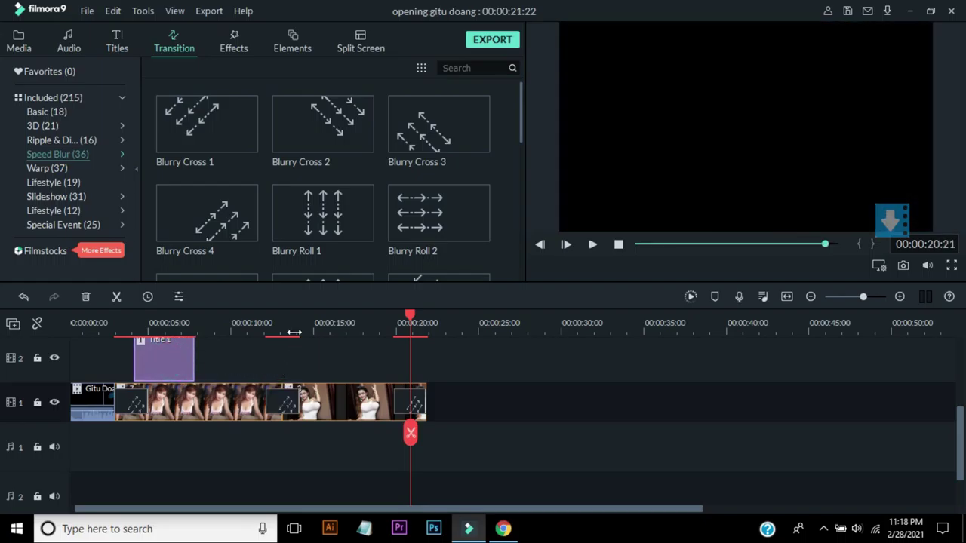
left_click(305, 324)
left_click(49, 345)
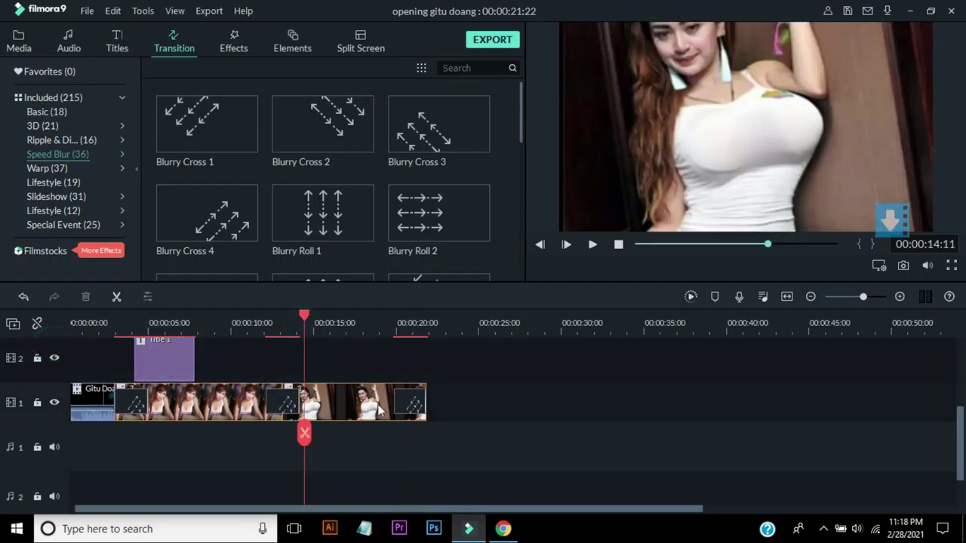
key("ctrl+v")
left_click(298, 324)
key("space")
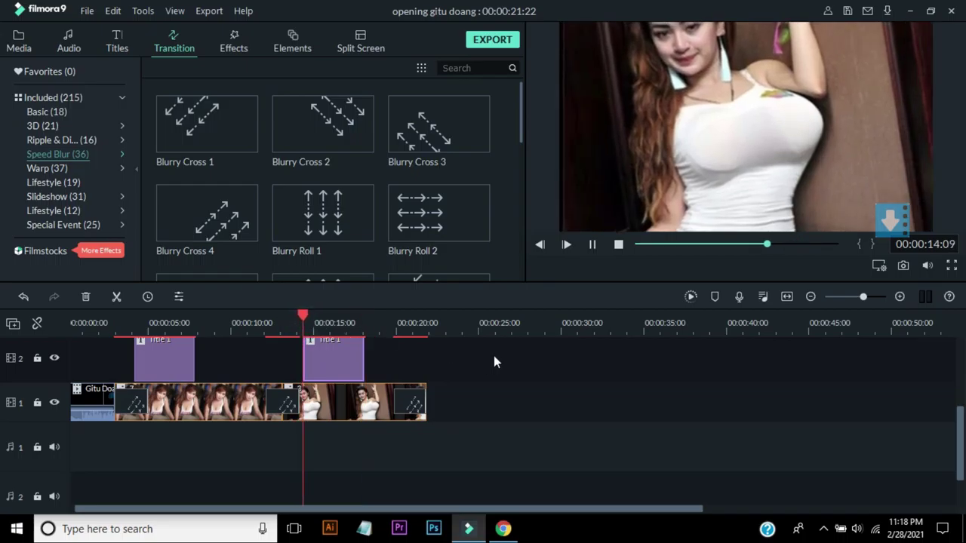